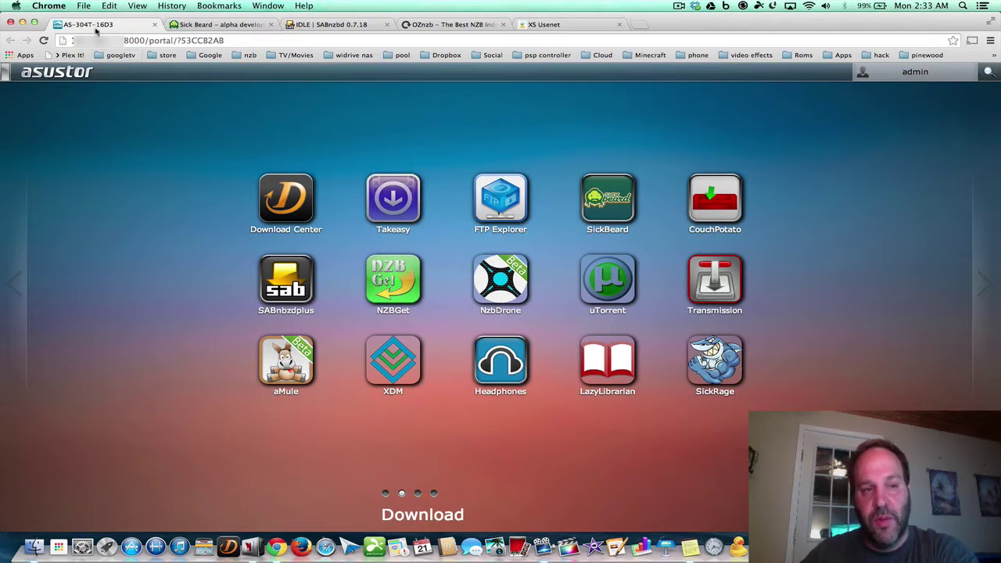
# Step: Open the NAS File Explorer from the Home page and browse to the SABnzbd folder in the Download share
pyautogui.click(385, 493)
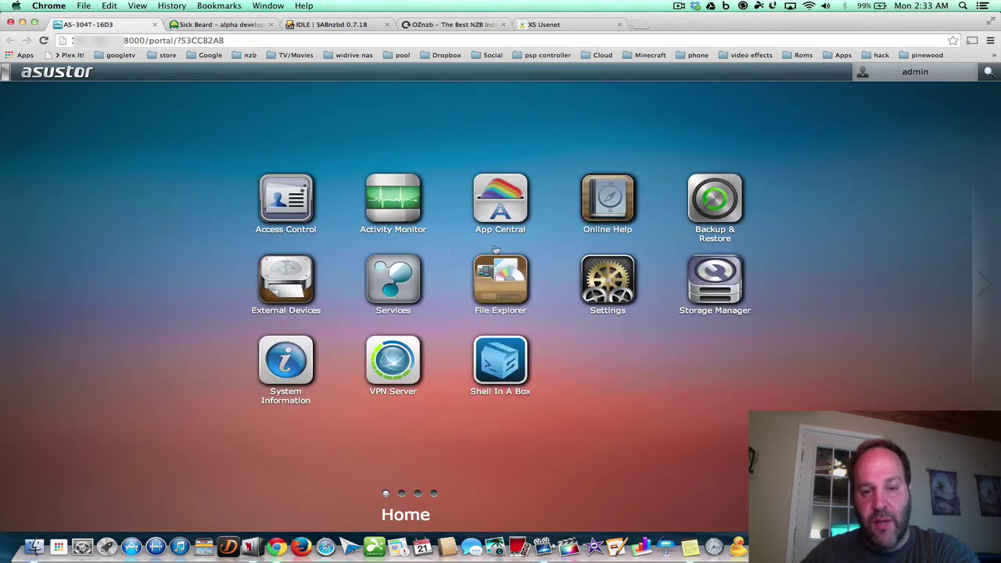
pyautogui.click(492, 271)
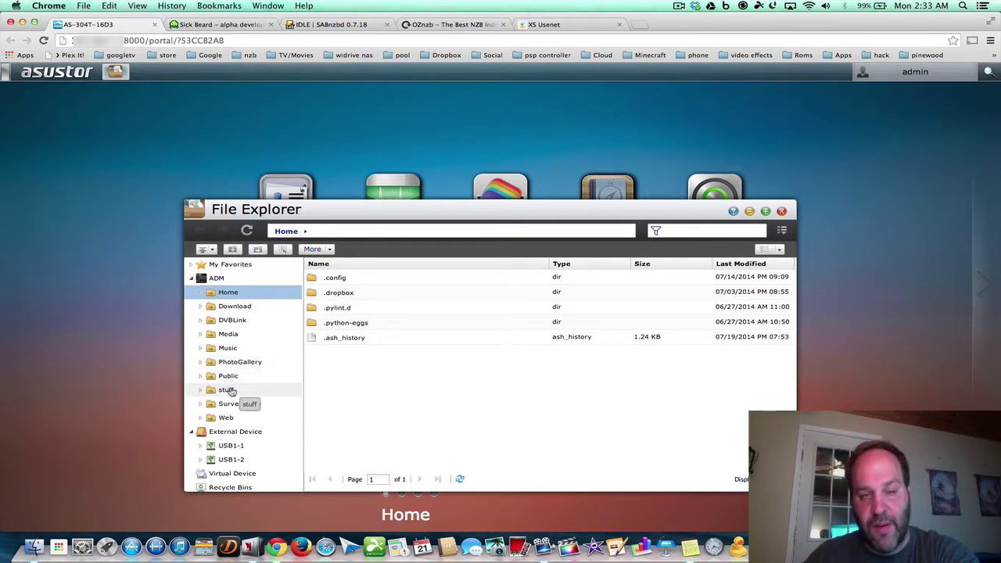
pyautogui.click(229, 309)
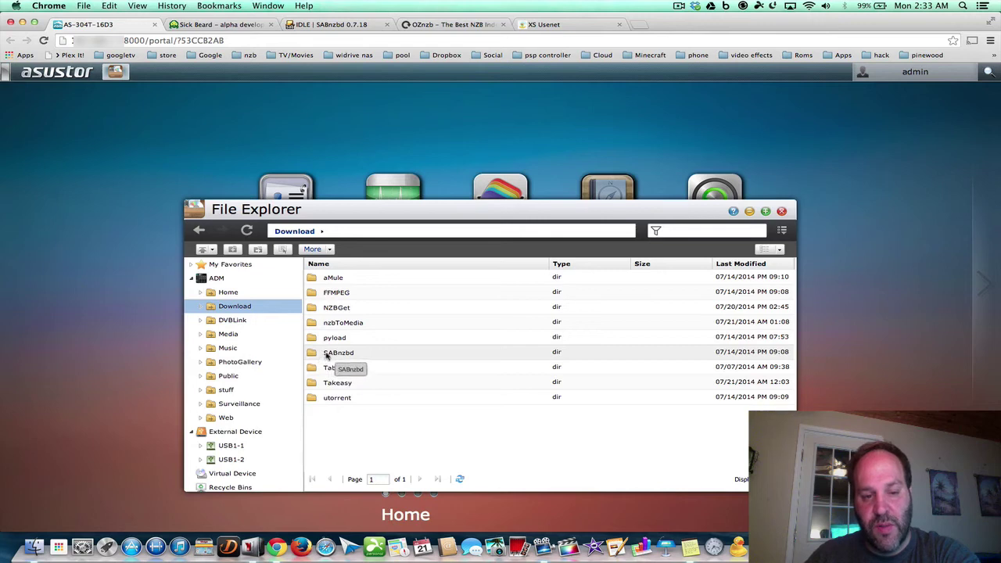
pyautogui.click(327, 355)
pyautogui.doubleClick(327, 355)
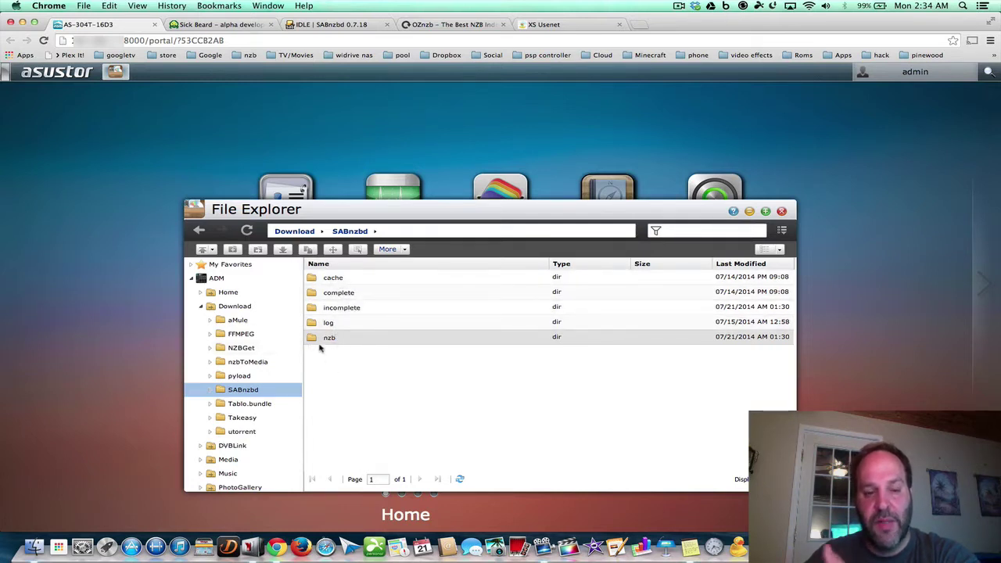
# Step: Download autoProcessMedia.cfg.spec and nzbToSickBeard.py from the nzbToMedia folder, choosing to keep the flagged Python script
pyautogui.click(251, 362)
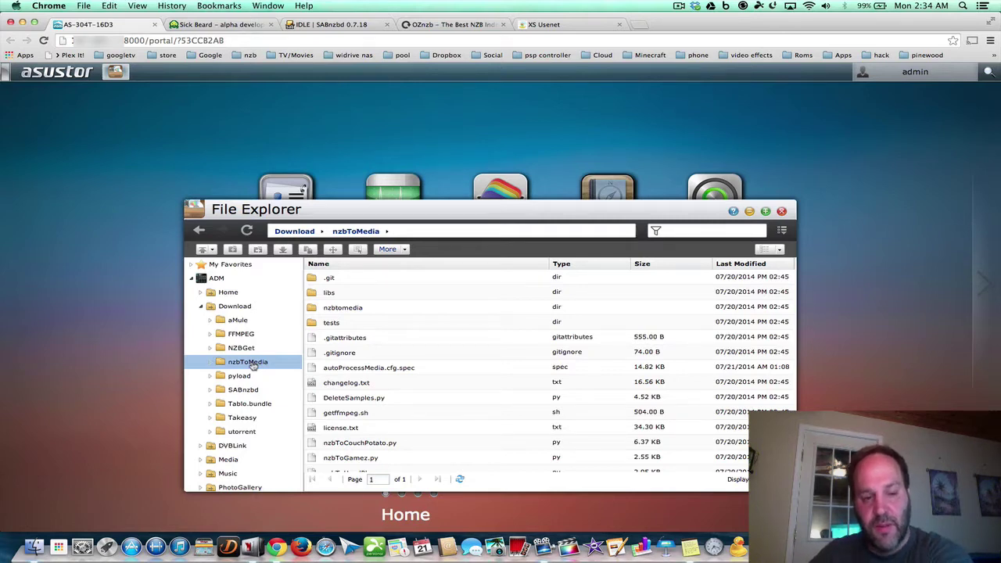
pyautogui.scroll(-3, 342, 358)
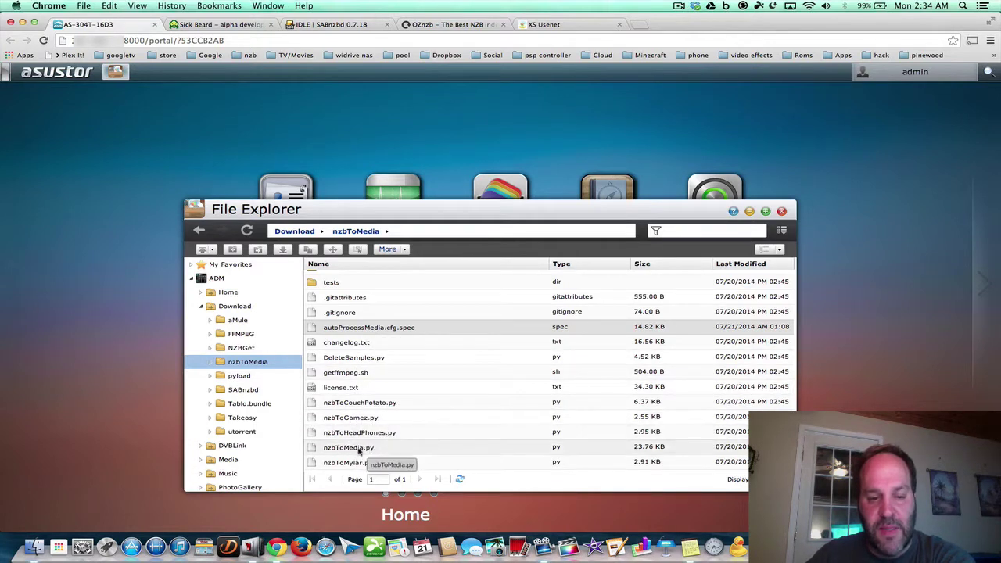
pyautogui.scroll(-3, 348, 449)
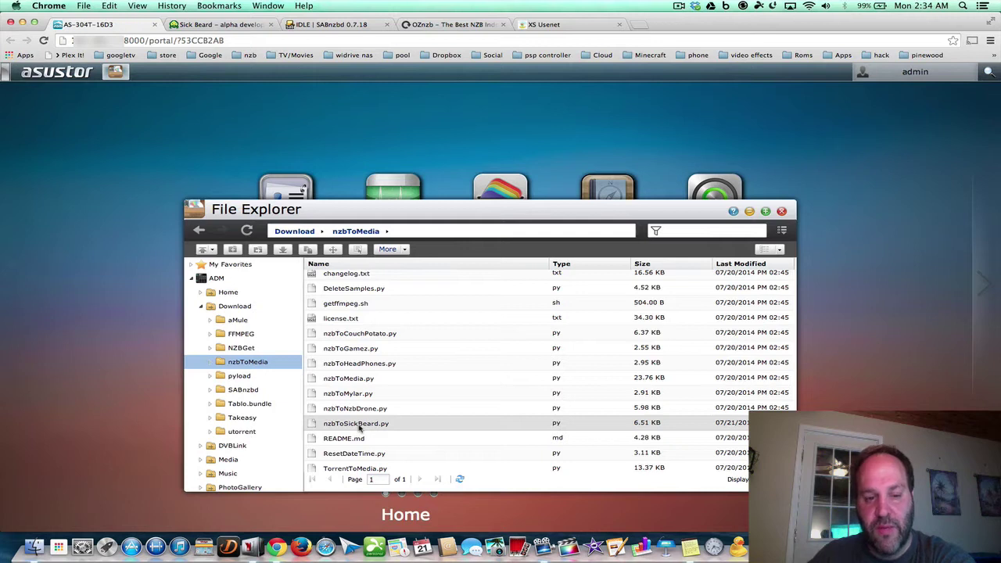
pyautogui.doubleClick(356, 423)
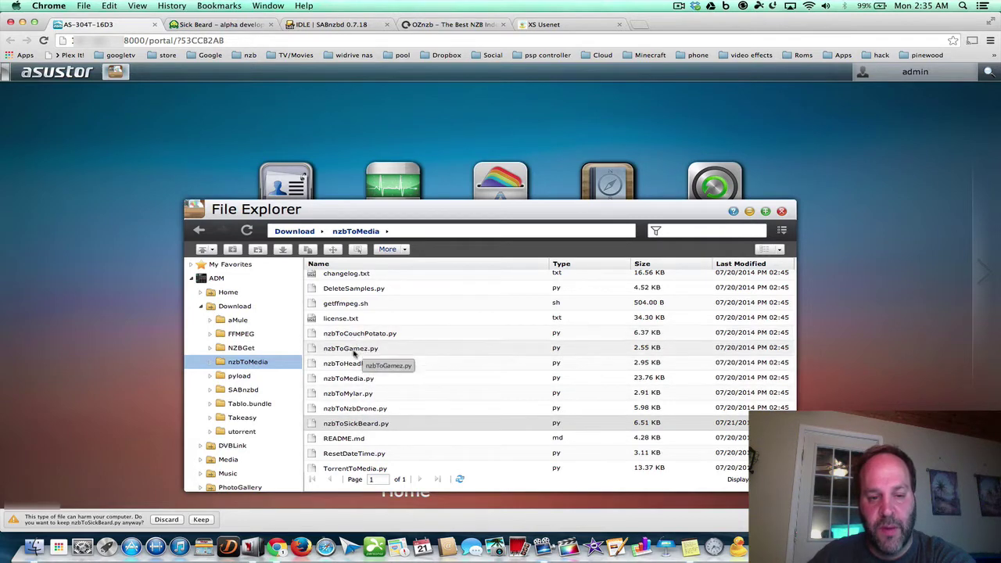
pyautogui.scroll(3, 354, 376)
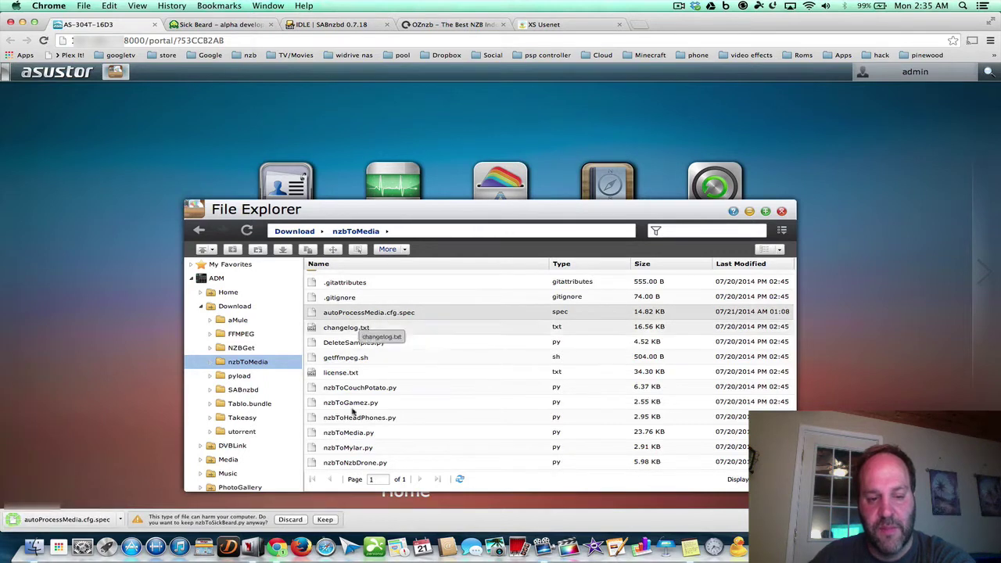
pyautogui.click(325, 520)
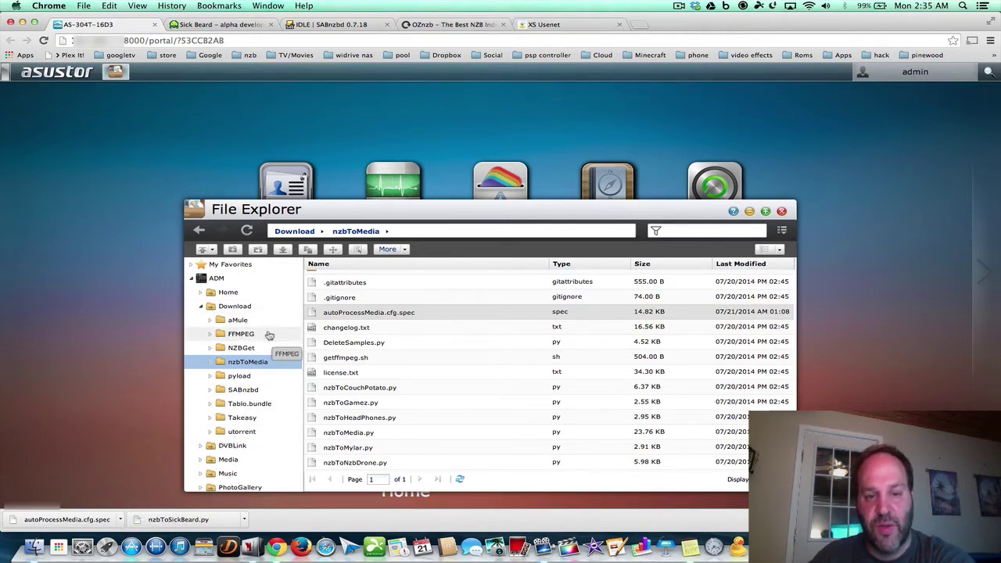
# Step: Close File Explorer and open the configuration overview pages of Sick Beard and SABnzbd
pyautogui.click(783, 211)
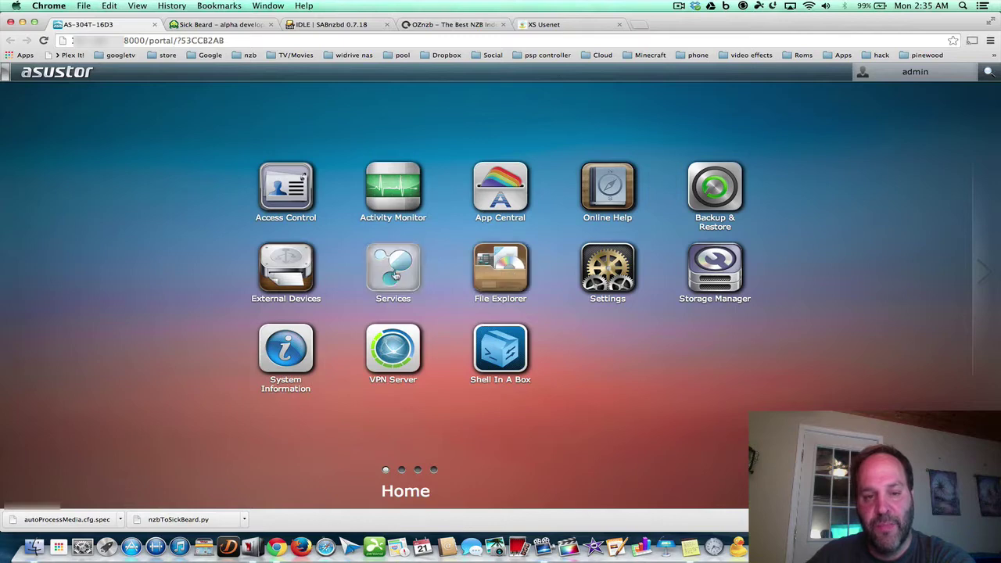
pyautogui.click(402, 470)
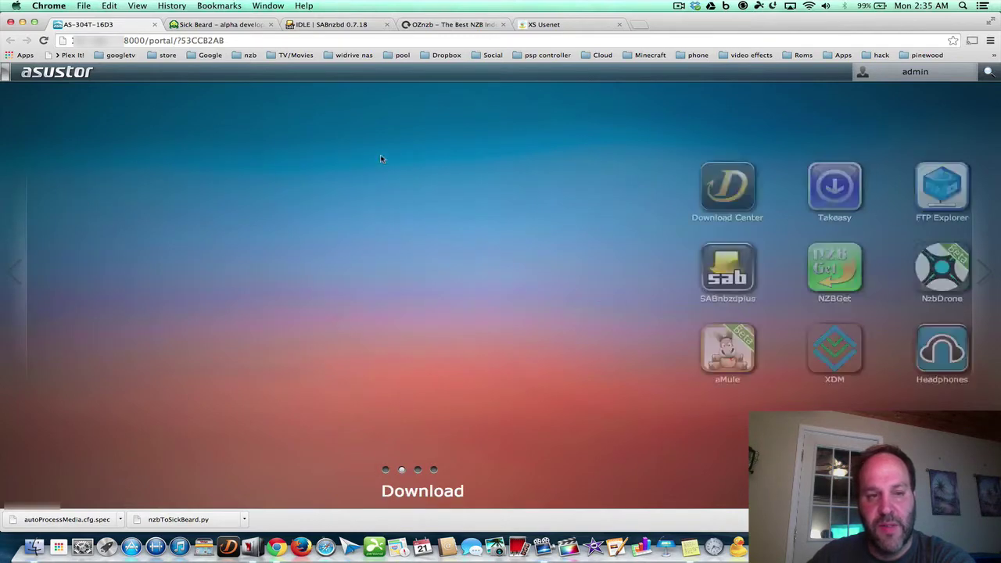
pyautogui.click(220, 25)
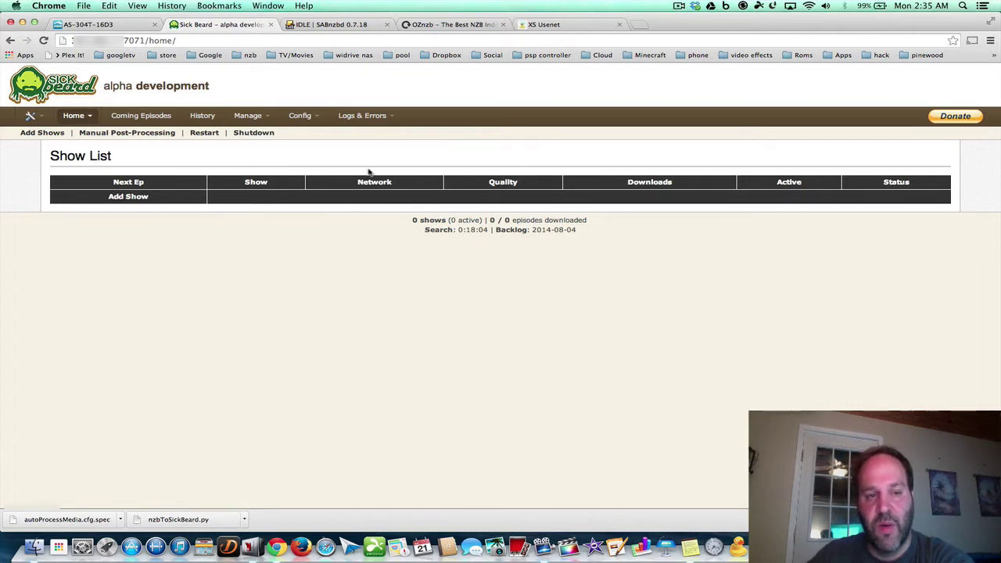
pyautogui.click(300, 115)
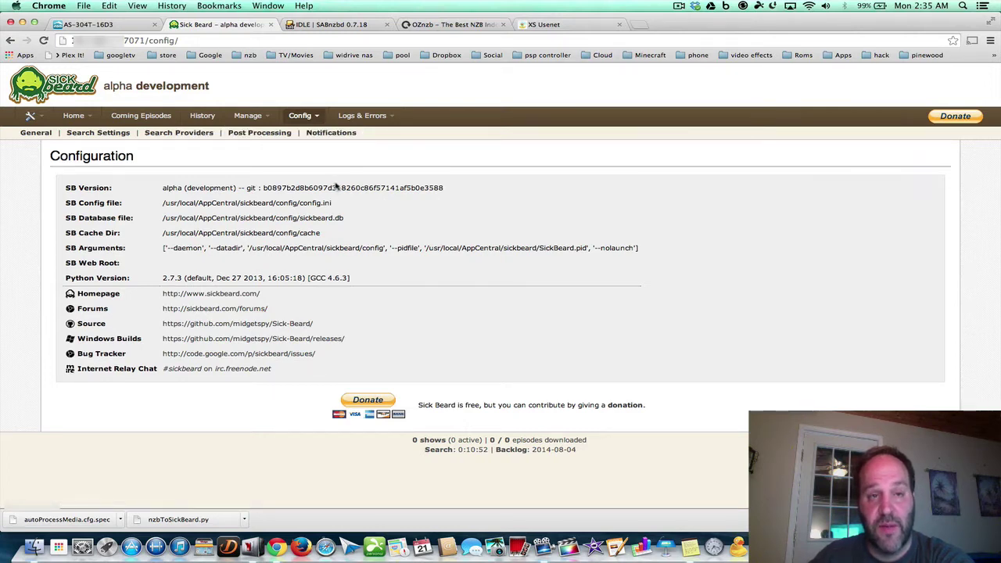
pyautogui.click(309, 26)
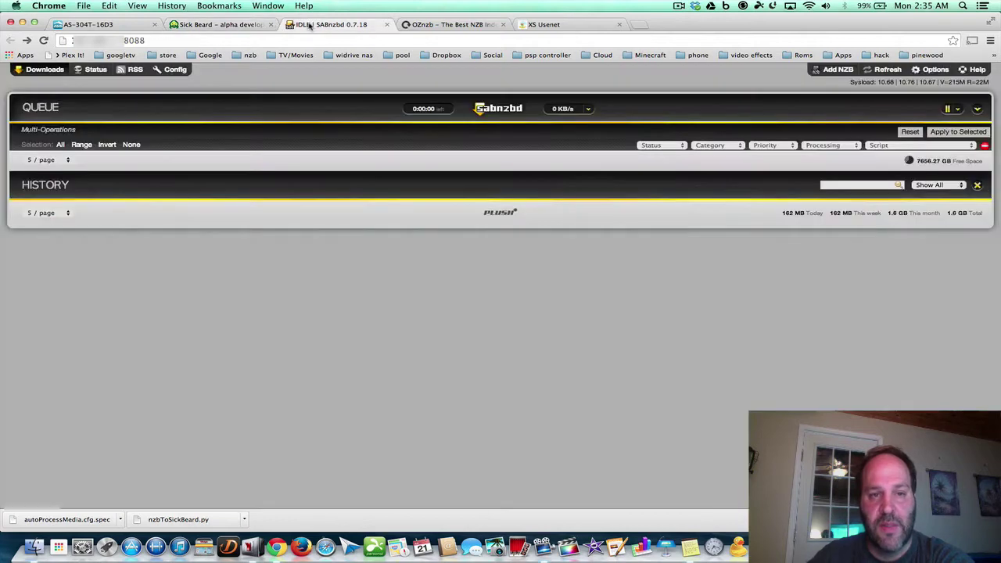
pyautogui.click(180, 70)
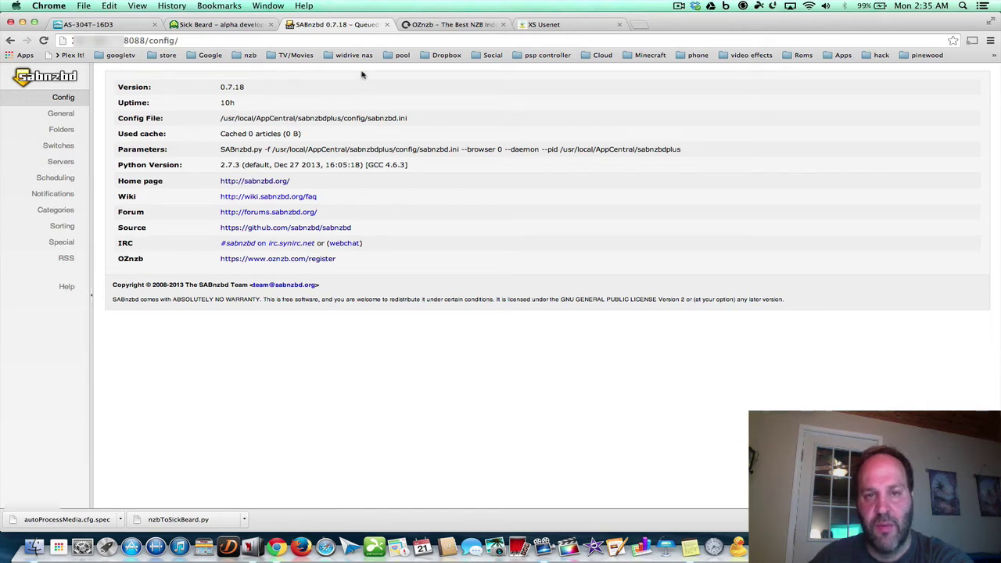
# Step: Open Sick Beard's General configuration and place the cursor in the HTTP username field
pyautogui.click(226, 24)
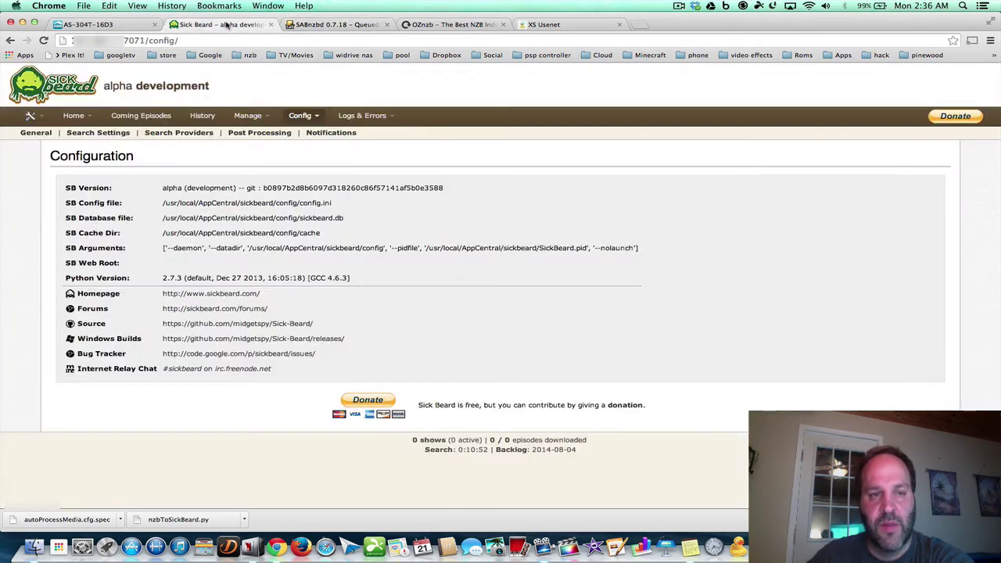
pyautogui.moveTo(300, 117)
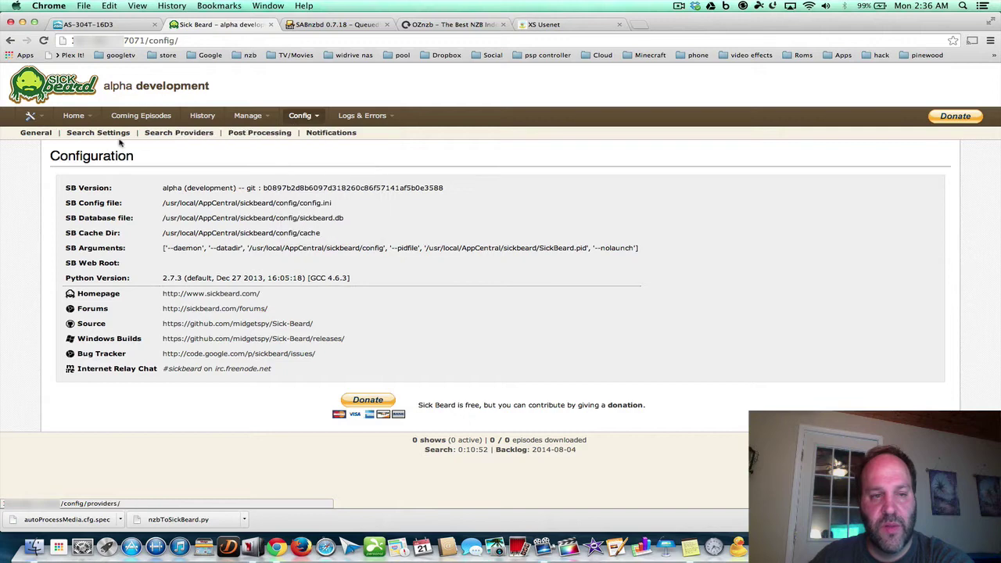
pyautogui.click(36, 132)
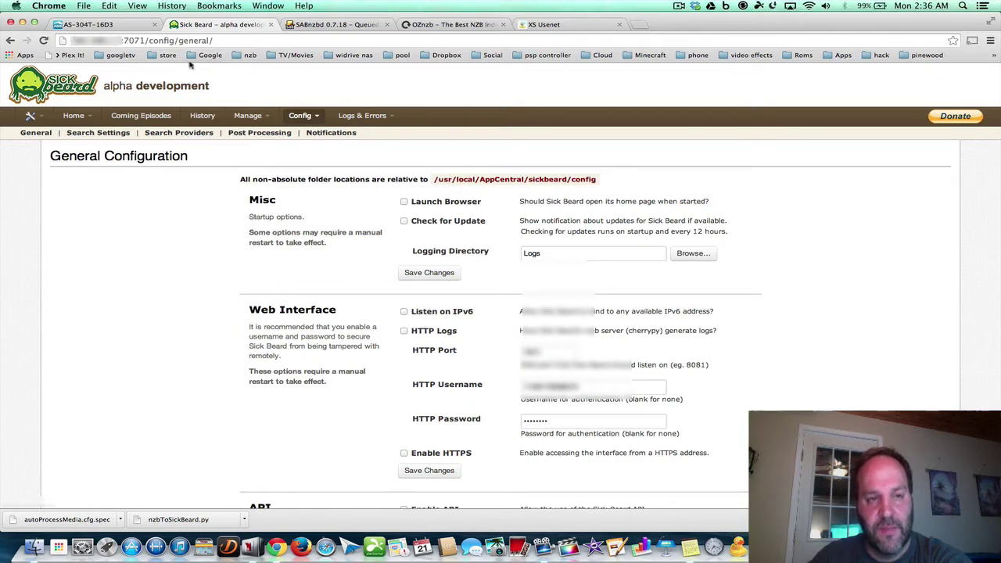
pyautogui.click(543, 390)
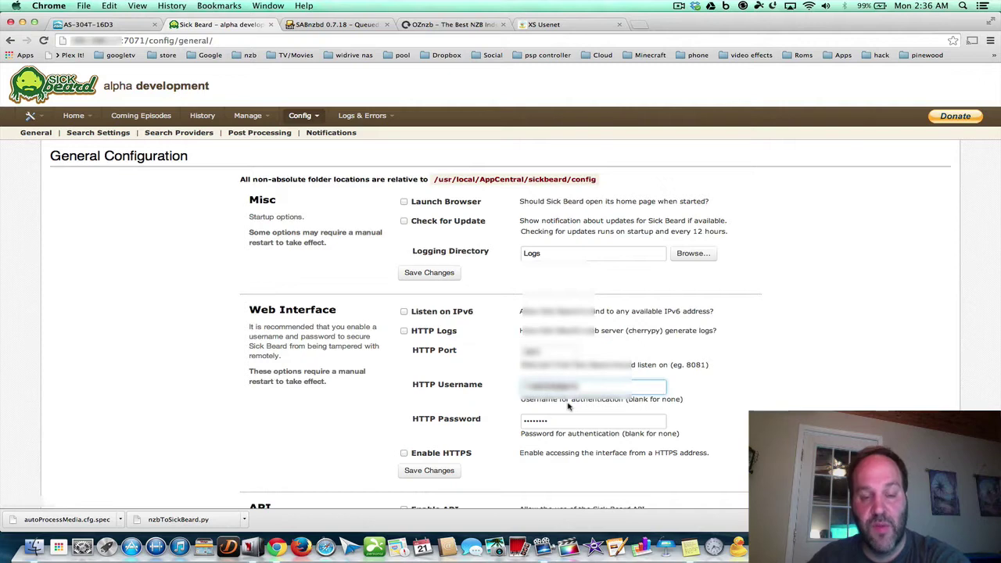
# Step: Look through the open OZnzb indexer, XS Usenet client area, SABnzbd, Sick Beard and NAS portal pages
pyautogui.click(451, 26)
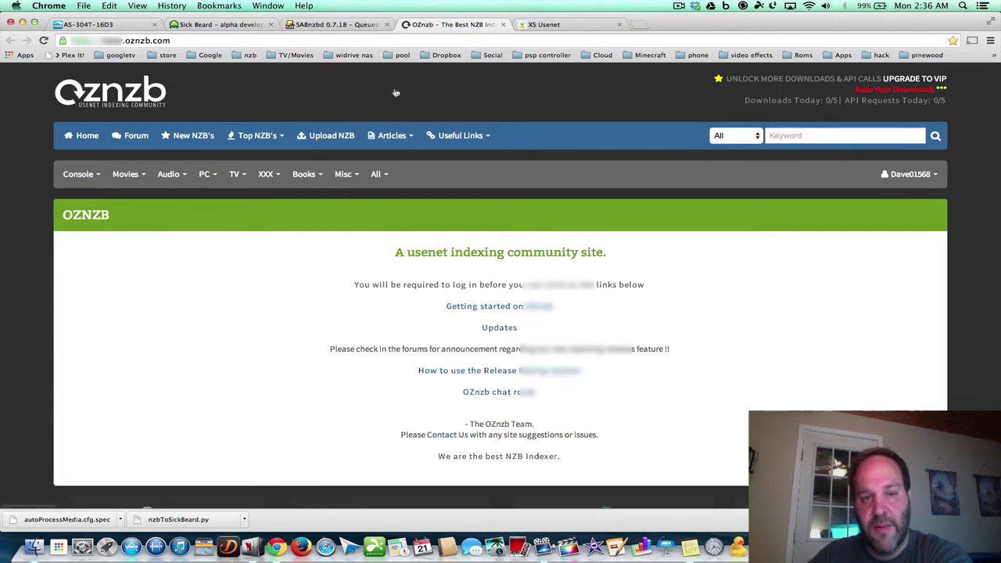
pyautogui.click(551, 28)
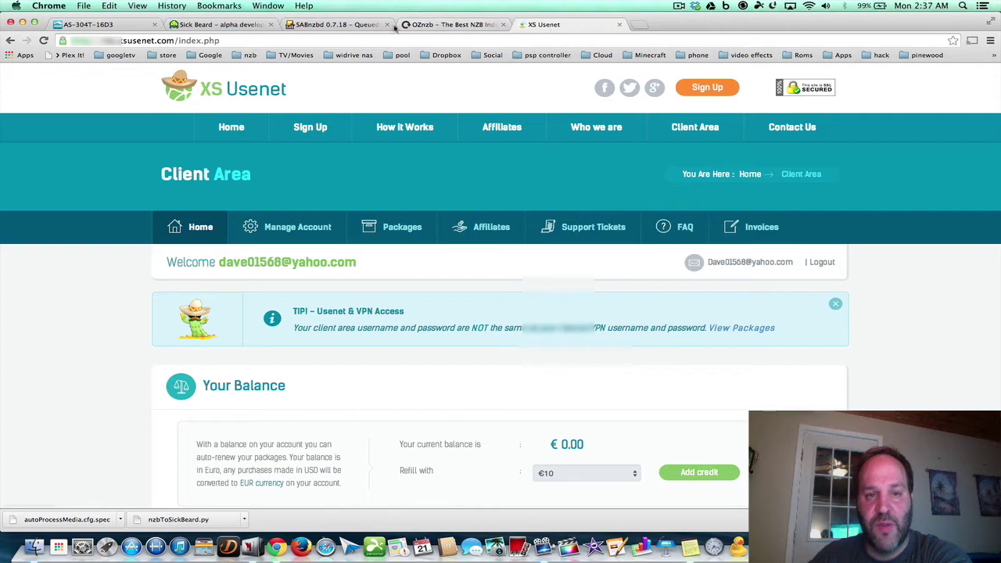
pyautogui.click(329, 26)
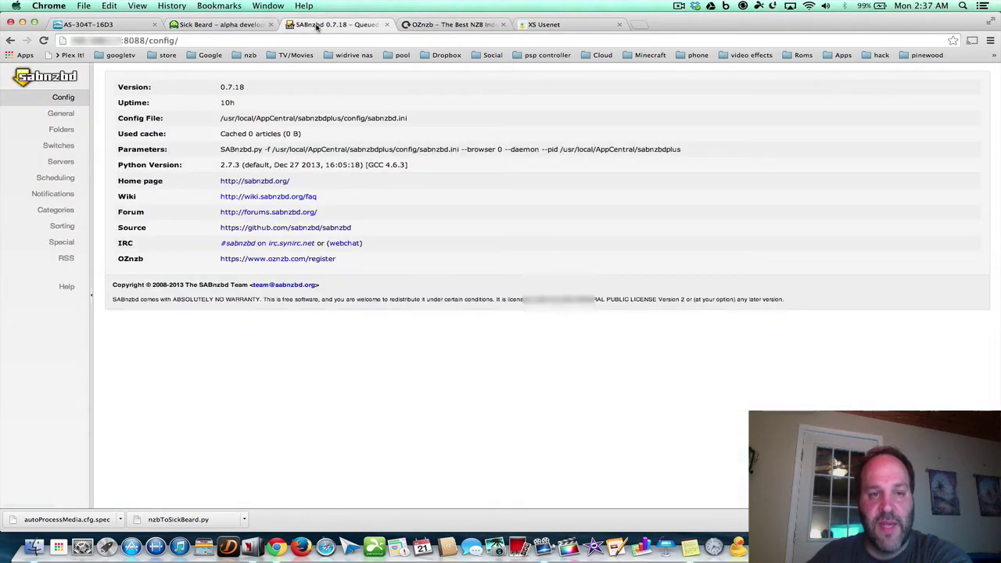
pyautogui.click(224, 26)
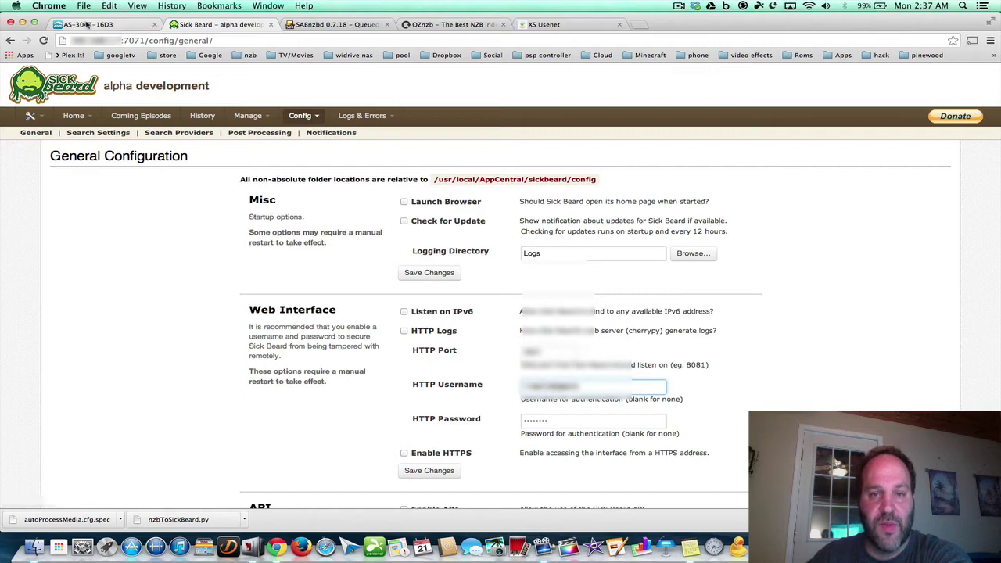
pyautogui.click(88, 25)
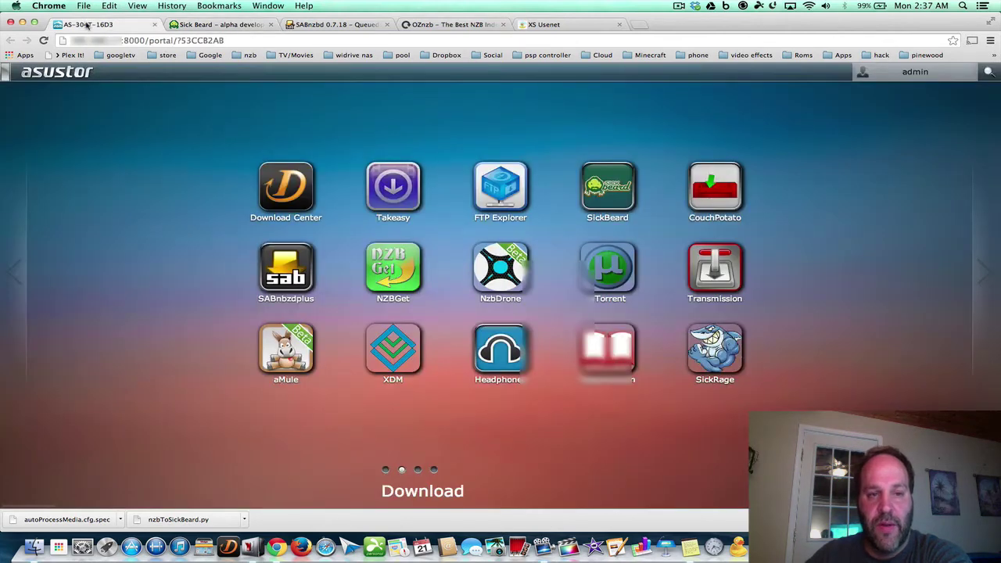
# Step: Return to Sick Beard's General configuration, review its web interface and API options, and save the changes
pyautogui.click(201, 22)
pyautogui.scroll(-2, 607, 290)
pyautogui.scroll(-2, 607, 290)
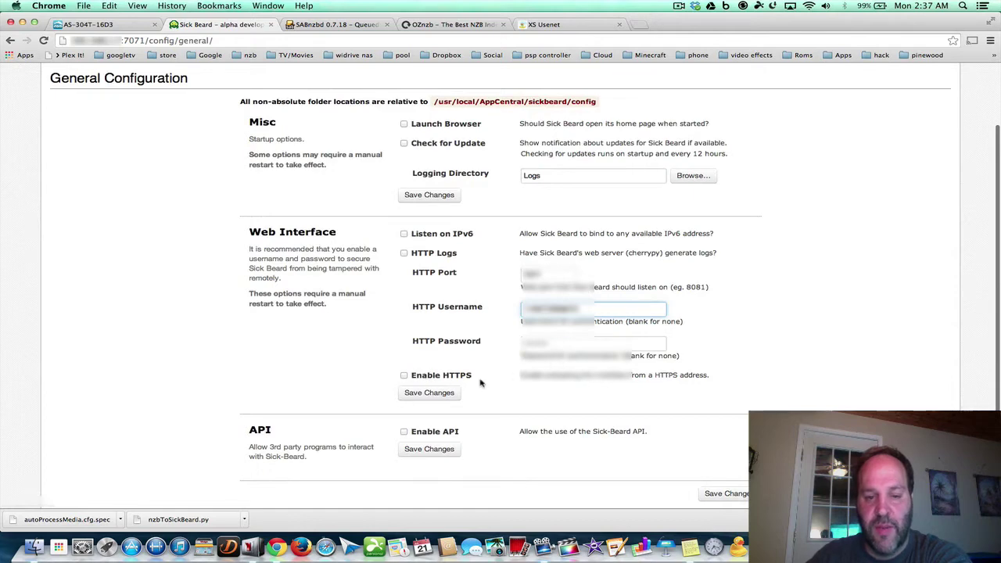
pyautogui.scroll(-2, 481, 382)
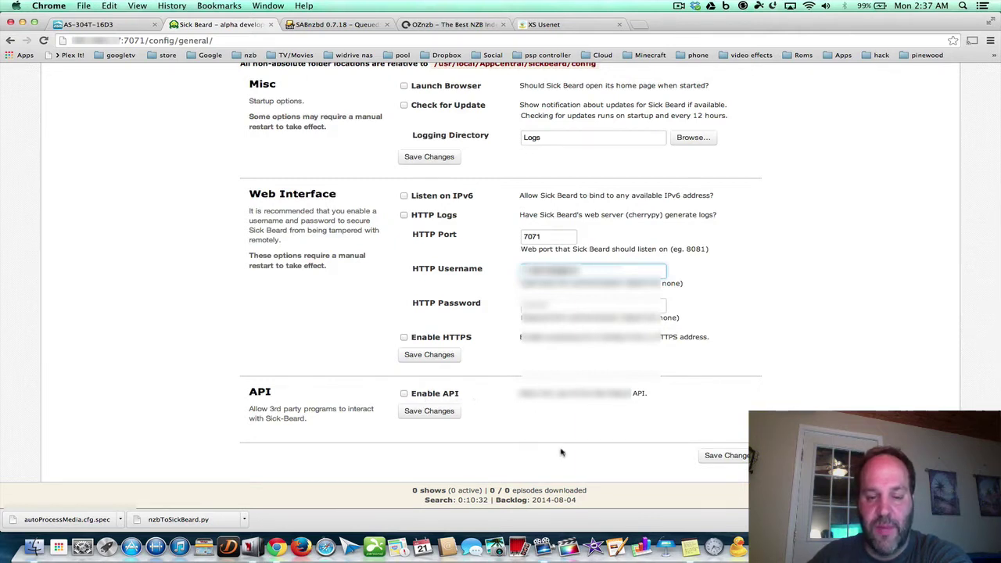
pyautogui.click(726, 457)
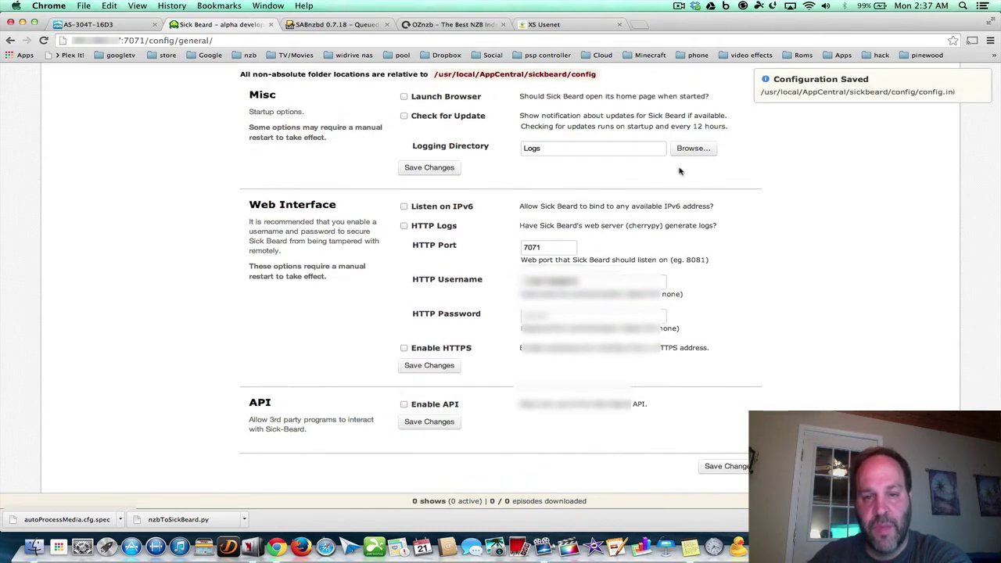
# Step: Open Sick Beard's Search Settings and examine the Usenet retention and ignore words options under Episode Search
pyautogui.scroll(3, 653, 219)
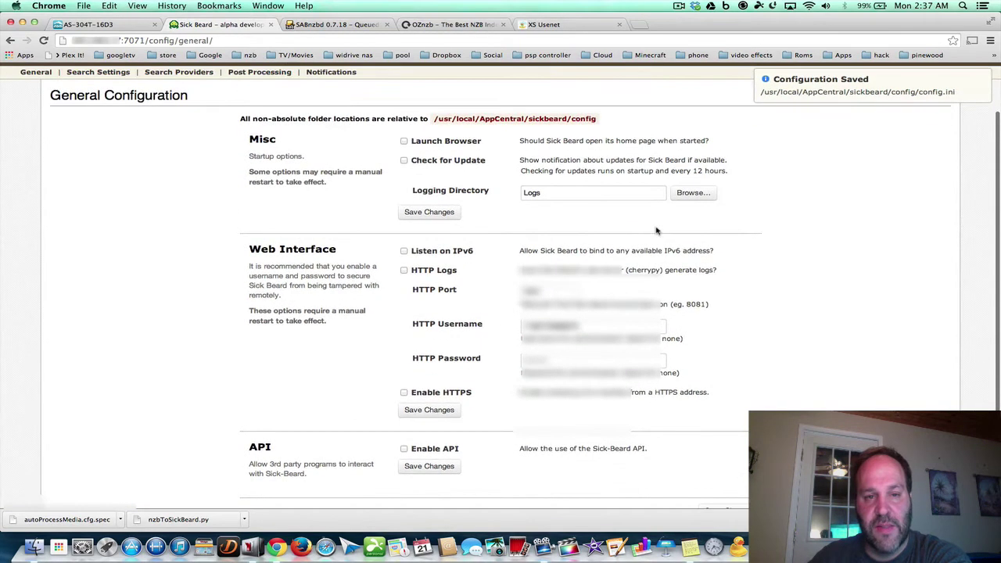
pyautogui.scroll(1, 657, 229)
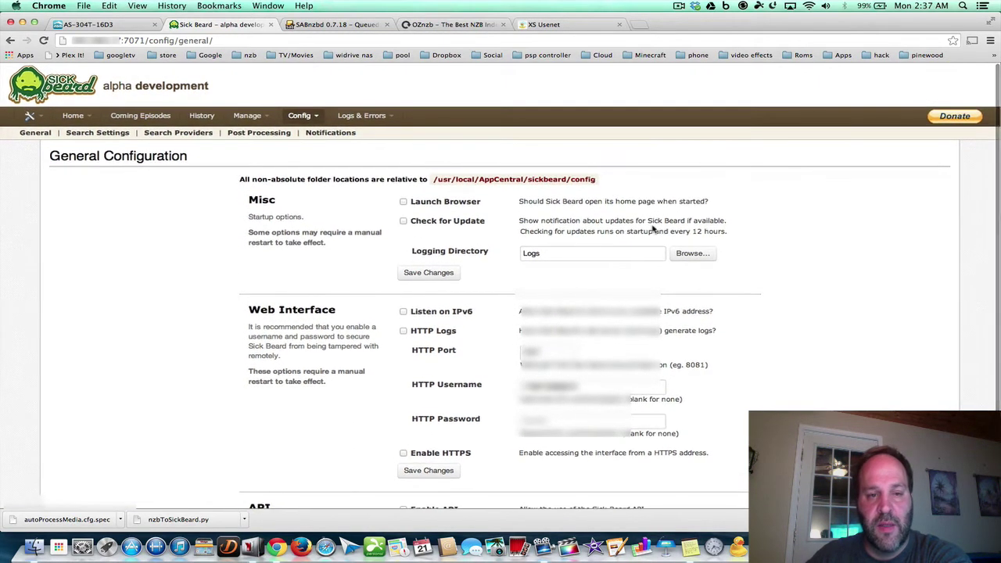
pyautogui.moveTo(312, 119)
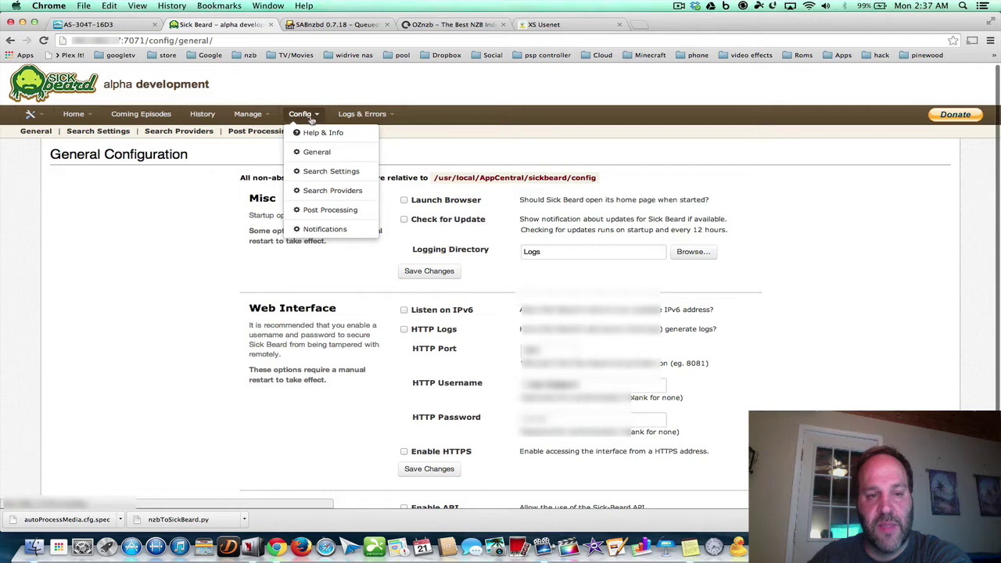
pyautogui.click(310, 176)
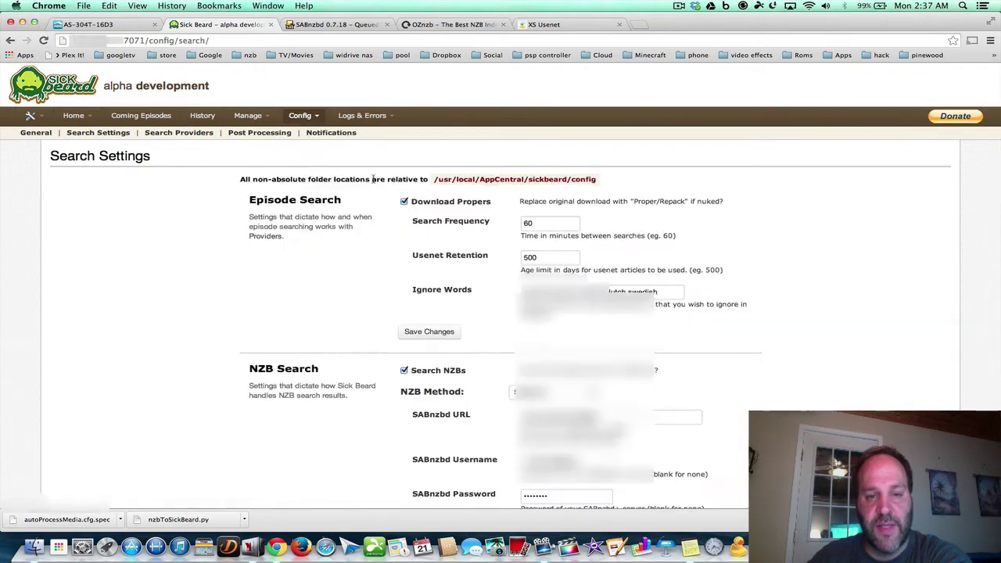
pyautogui.scroll(-3, 458, 215)
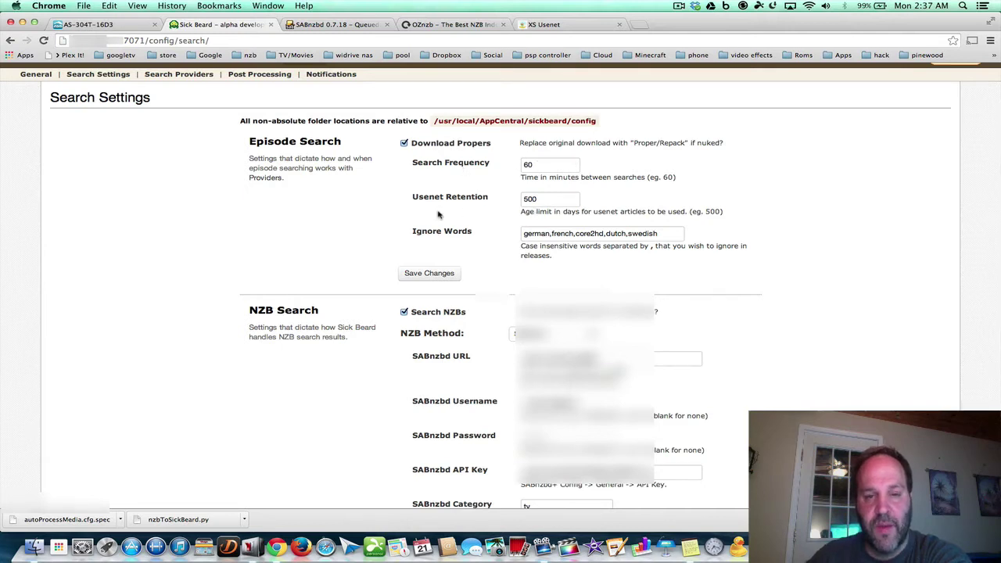
pyautogui.click(544, 197)
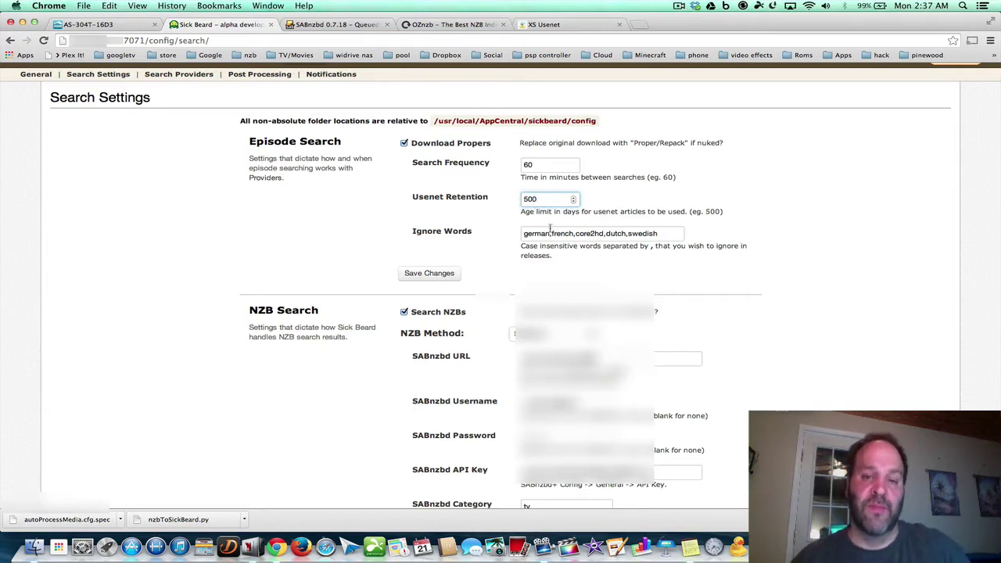
pyautogui.click(550, 232)
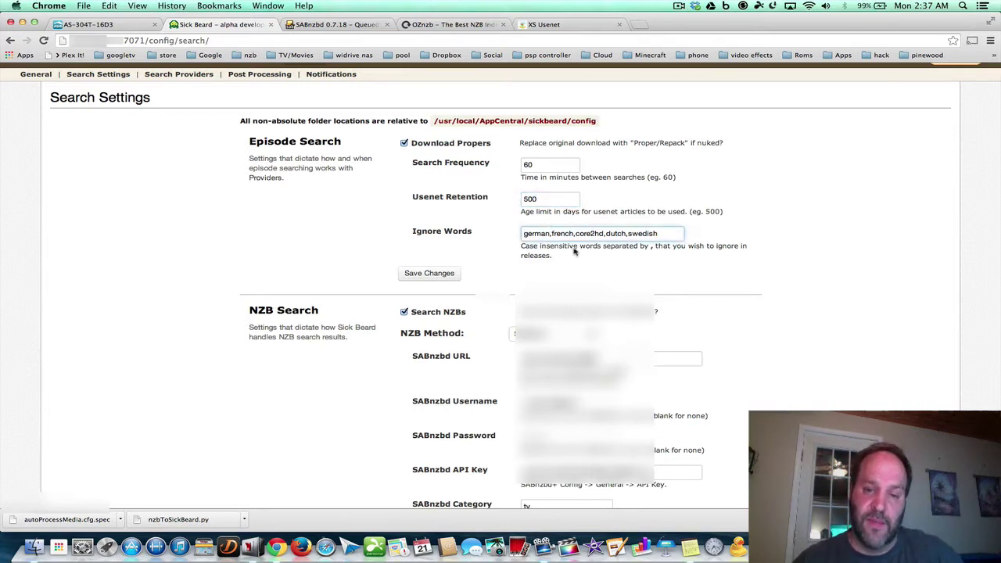
# Step: Choose SABnzbd as the NZB method in the NZB Search section
pyautogui.scroll(-3, 531, 320)
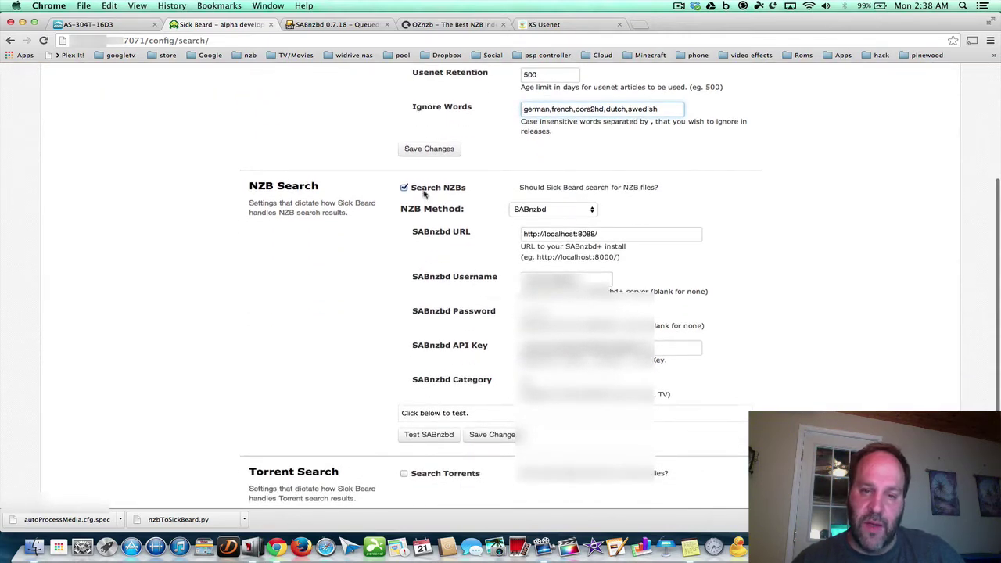
pyautogui.click(526, 209)
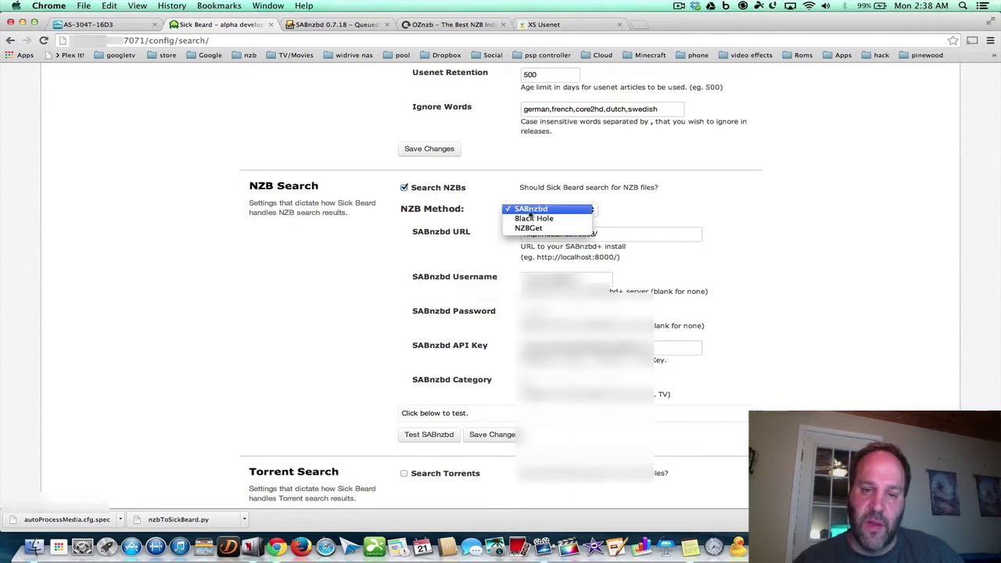
pyautogui.click(529, 210)
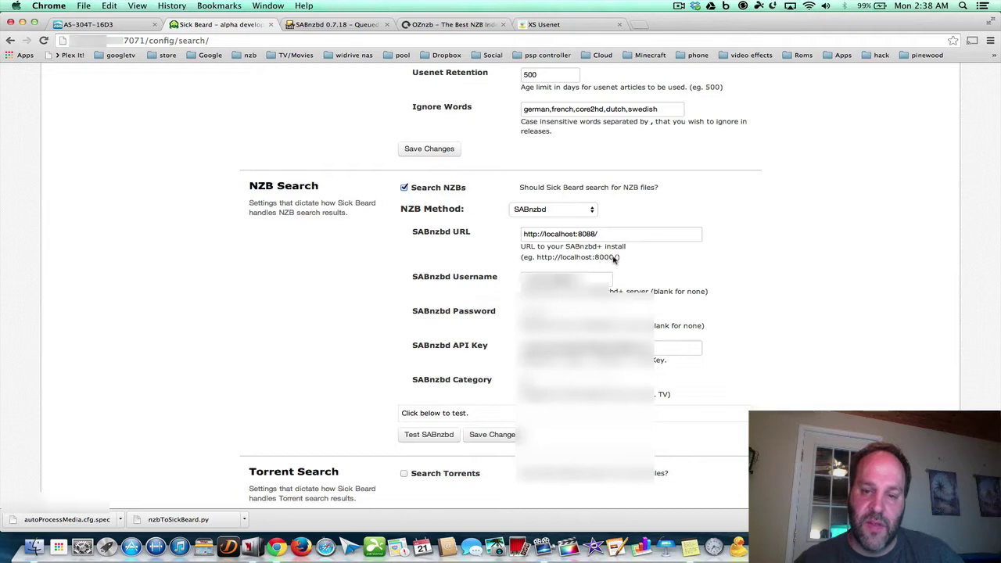
# Step: Look up the port and API key in SABnzbd's General configuration and return to Sick Beard's Search Settings
pyautogui.click(336, 24)
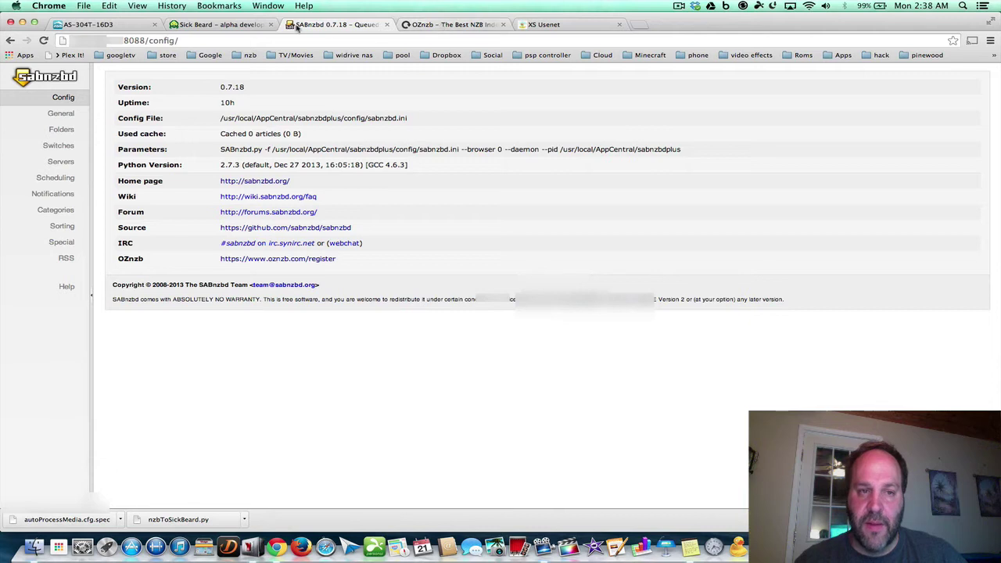
pyautogui.click(225, 25)
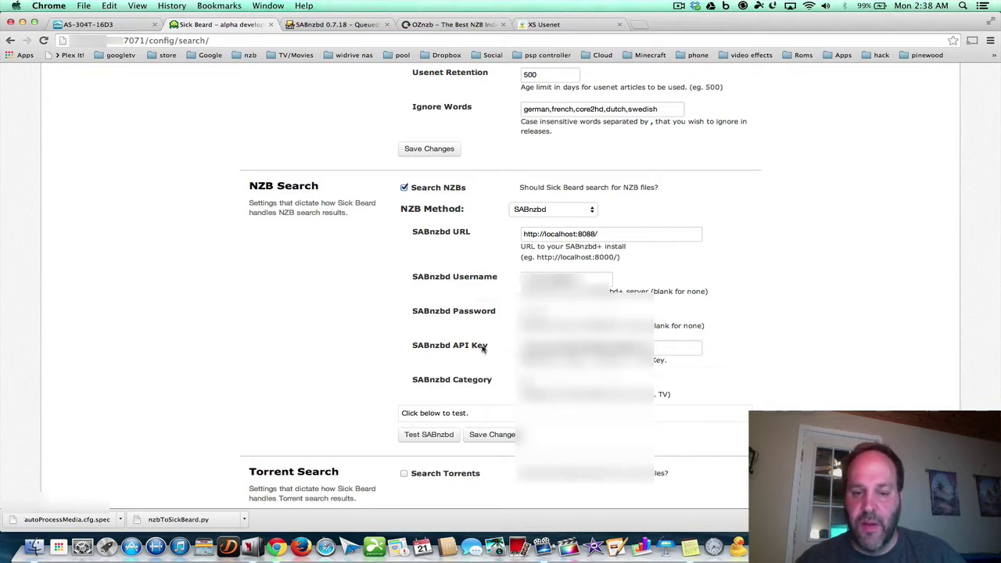
pyautogui.click(315, 25)
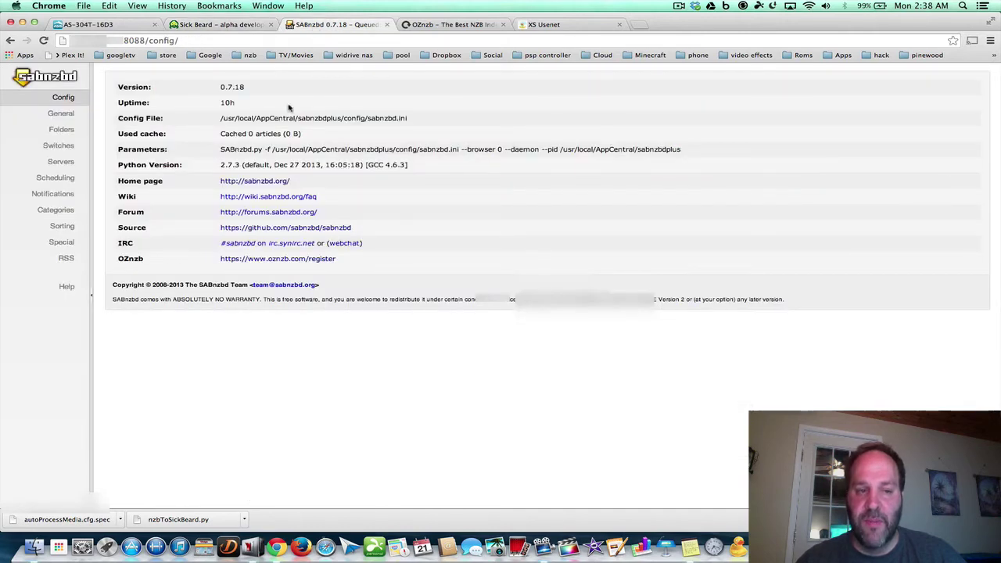
pyautogui.click(69, 119)
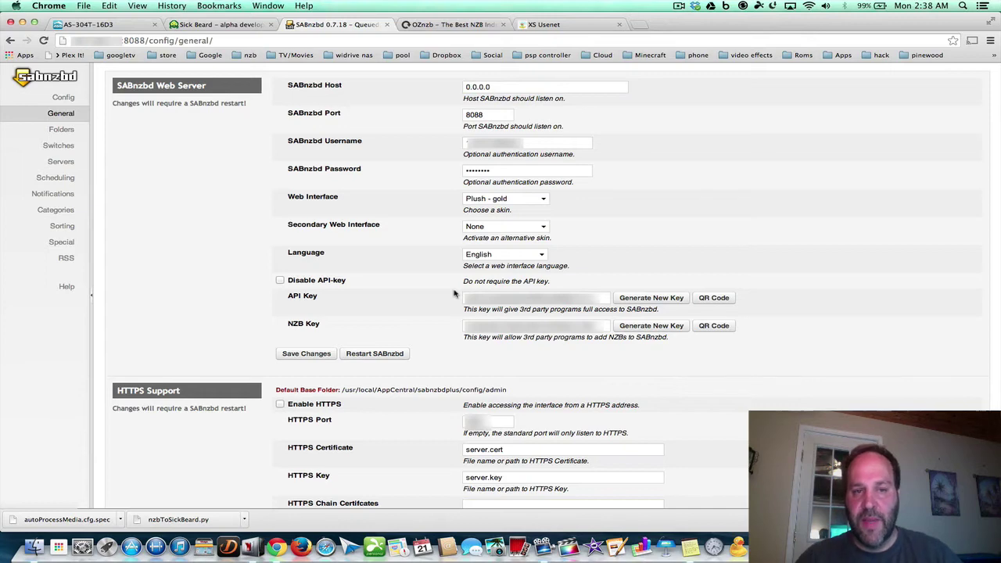
pyautogui.click(217, 30)
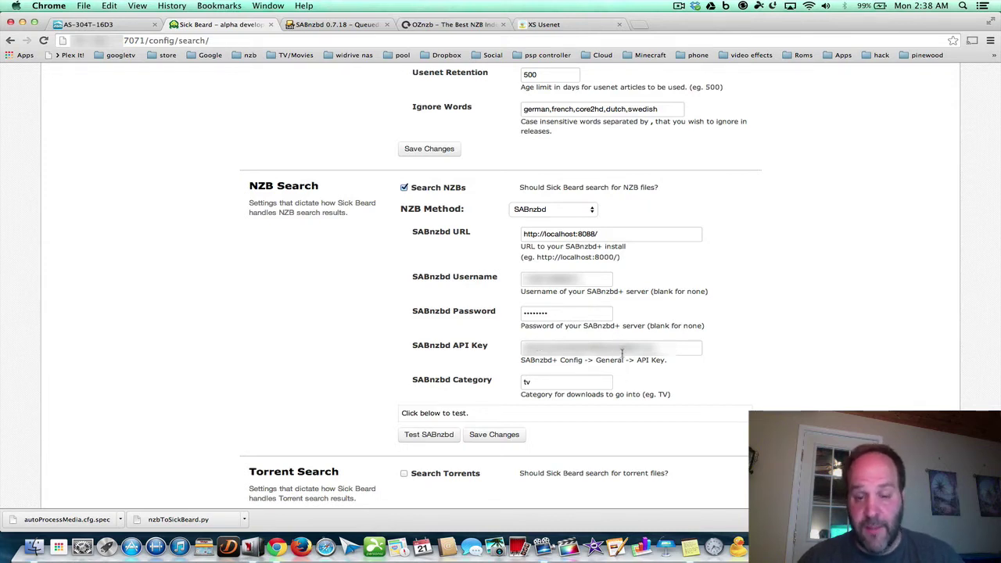
# Step: Test the SABnzbd connection with the category tv and save the search settings
pyautogui.click(542, 383)
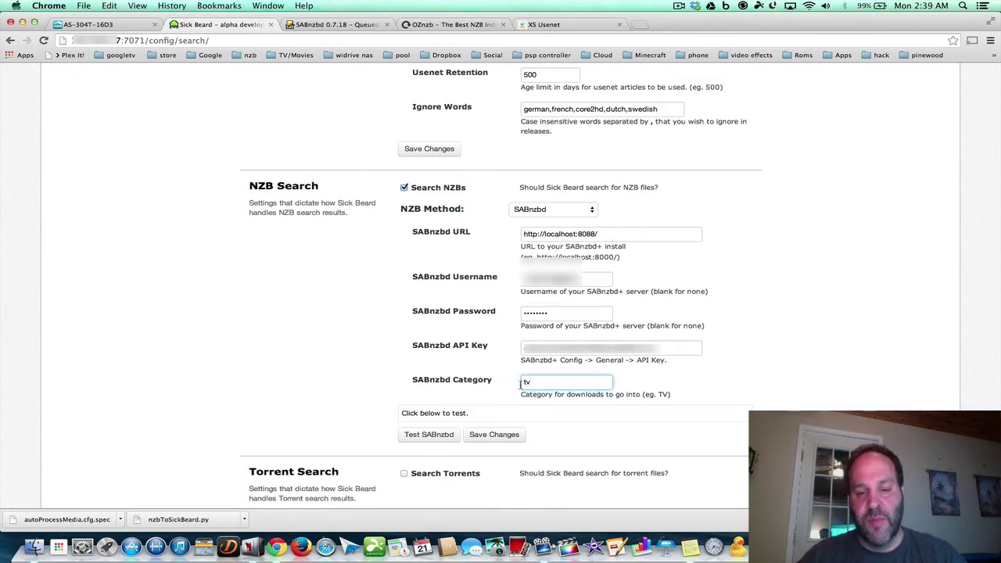
pyautogui.click(438, 435)
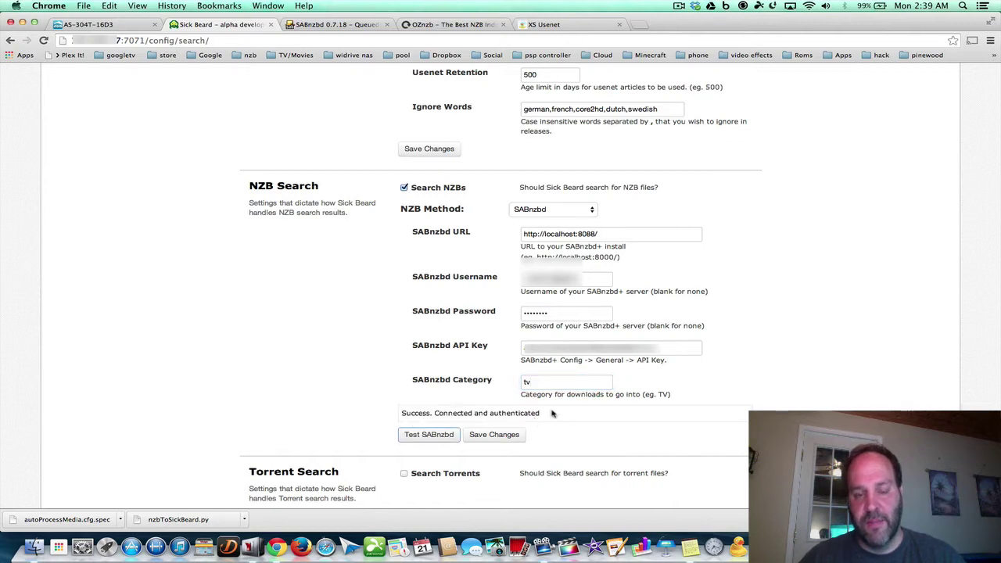
pyautogui.click(499, 436)
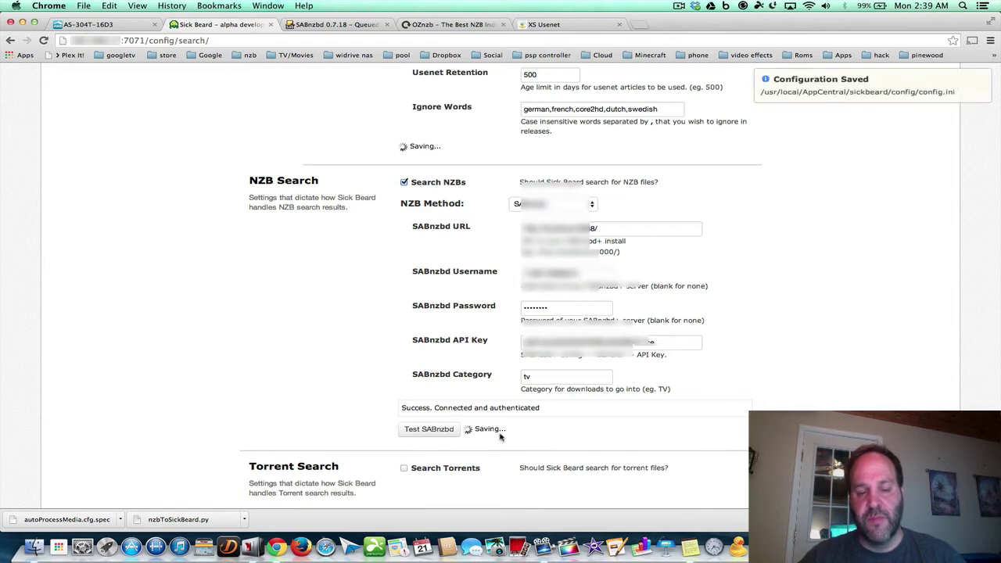
pyautogui.scroll(-3, 499, 437)
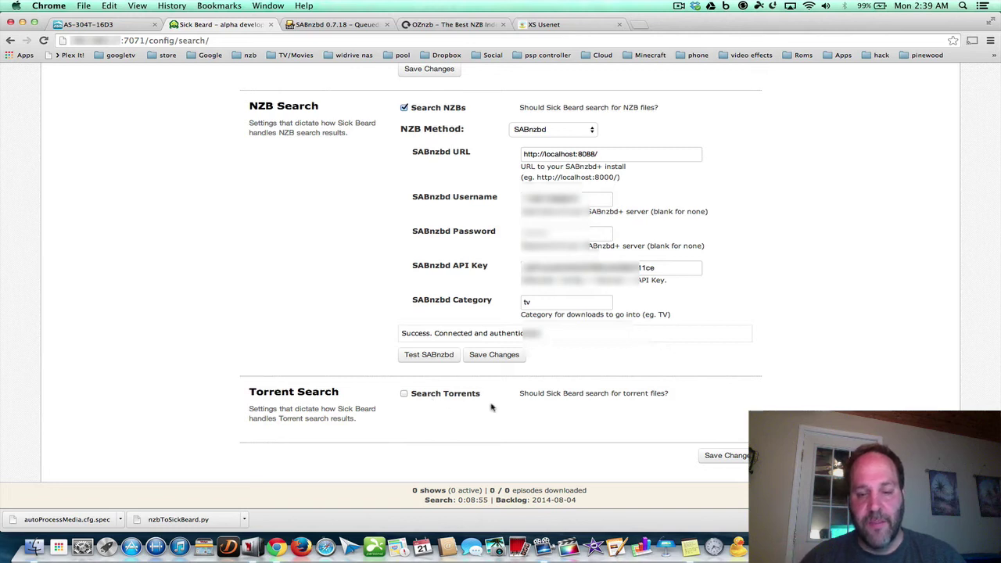
pyautogui.click(723, 456)
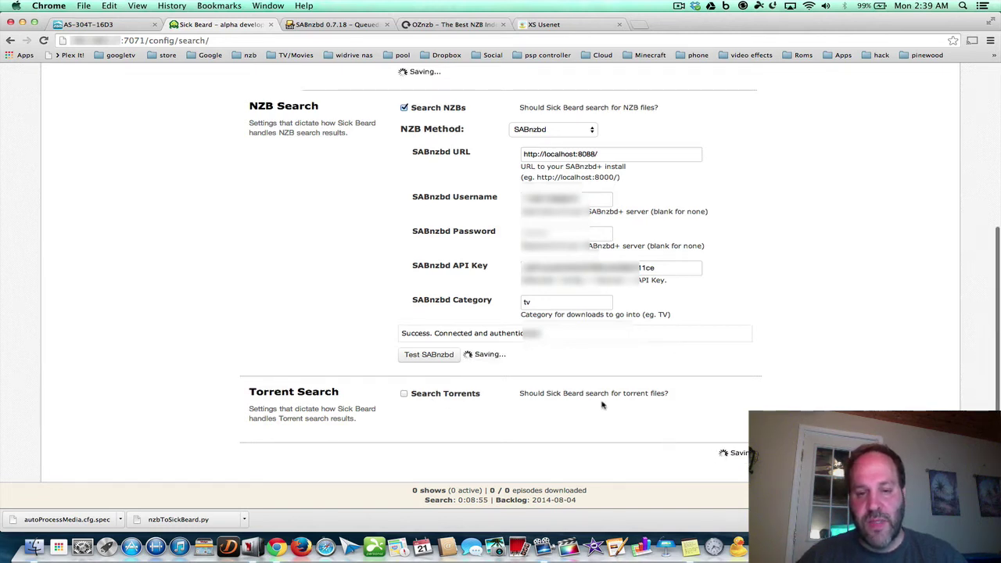
# Step: Open Sick Beard's Search Providers, glance at the OZnzb site, and examine the provider choices under Configure Custom Newznab Providers
pyautogui.scroll(5, 457, 290)
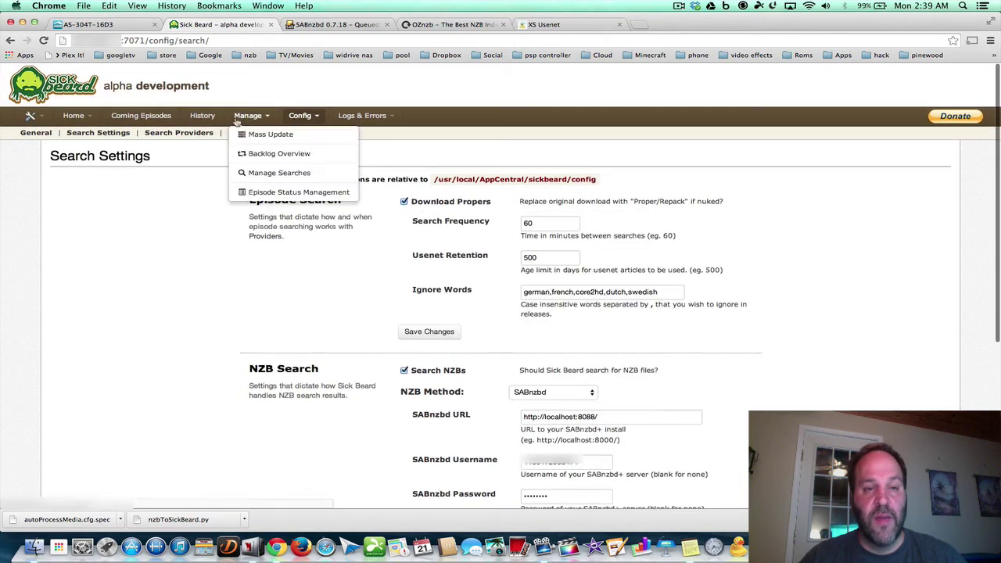
pyautogui.click(154, 133)
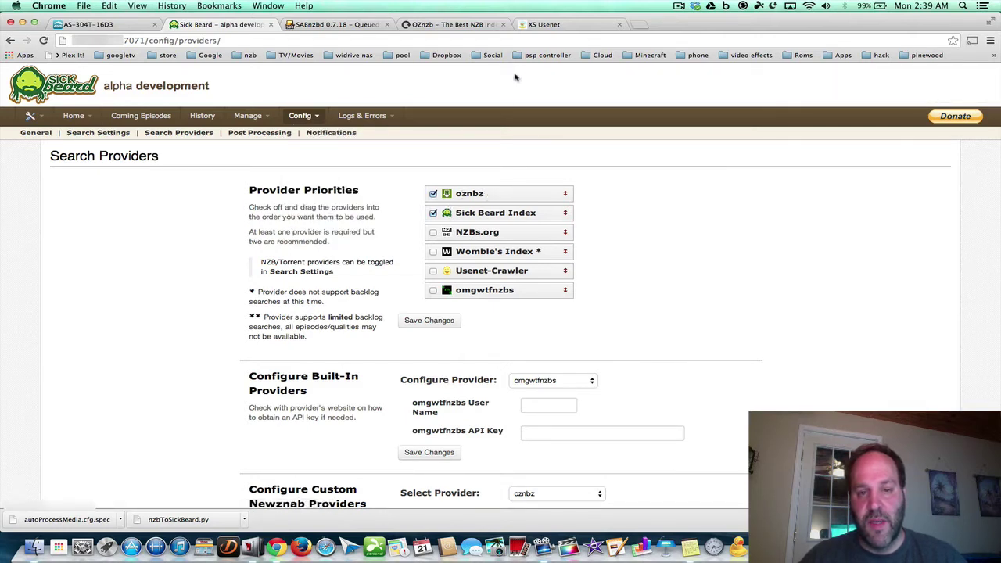
pyautogui.click(478, 26)
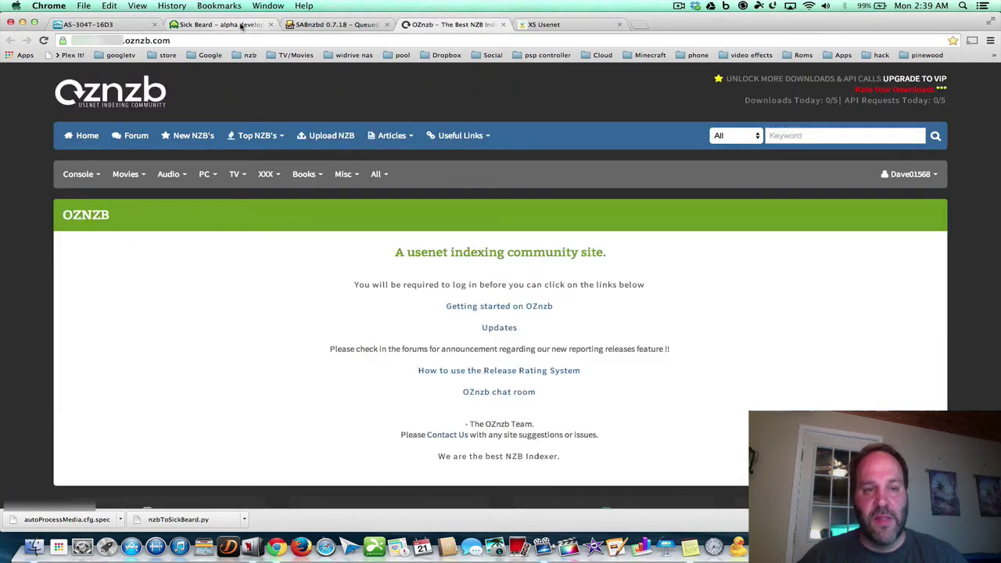
pyautogui.click(242, 26)
pyautogui.scroll(-5, 493, 389)
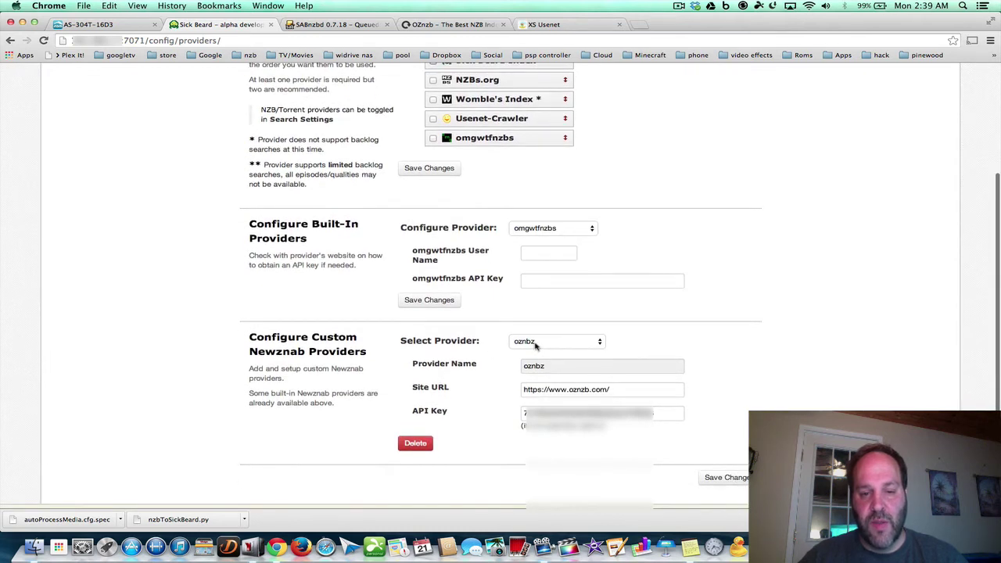
pyautogui.click(537, 345)
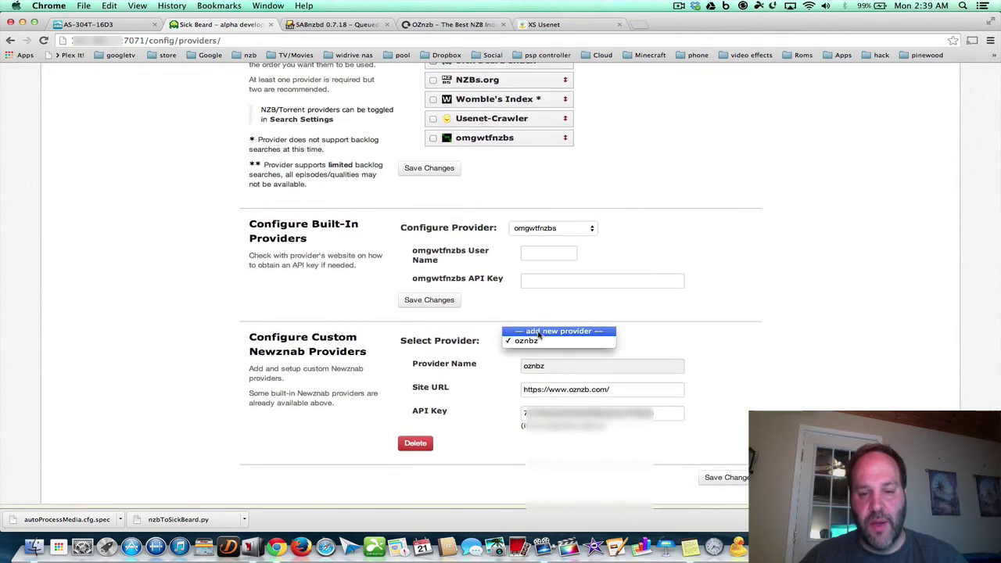
pyautogui.click(518, 374)
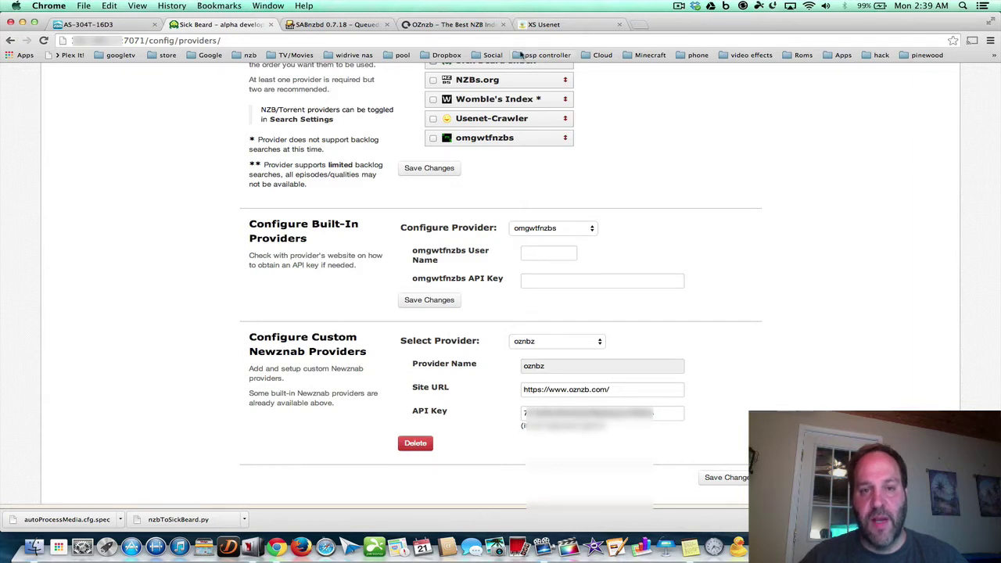
# Step: Open the account profile on the OZnzb site and locate the Site Api/Rss Key
pyautogui.click(467, 24)
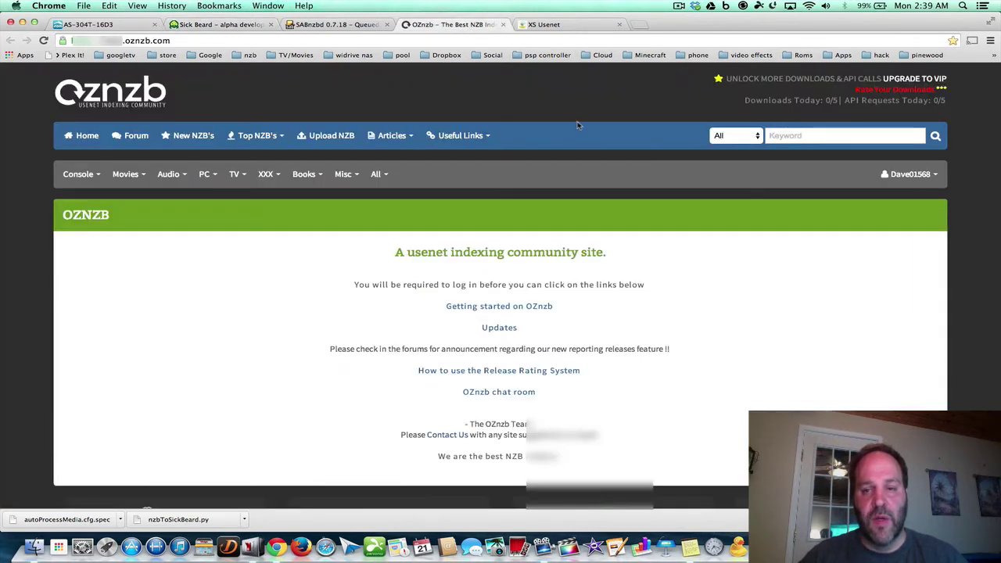
pyautogui.click(893, 176)
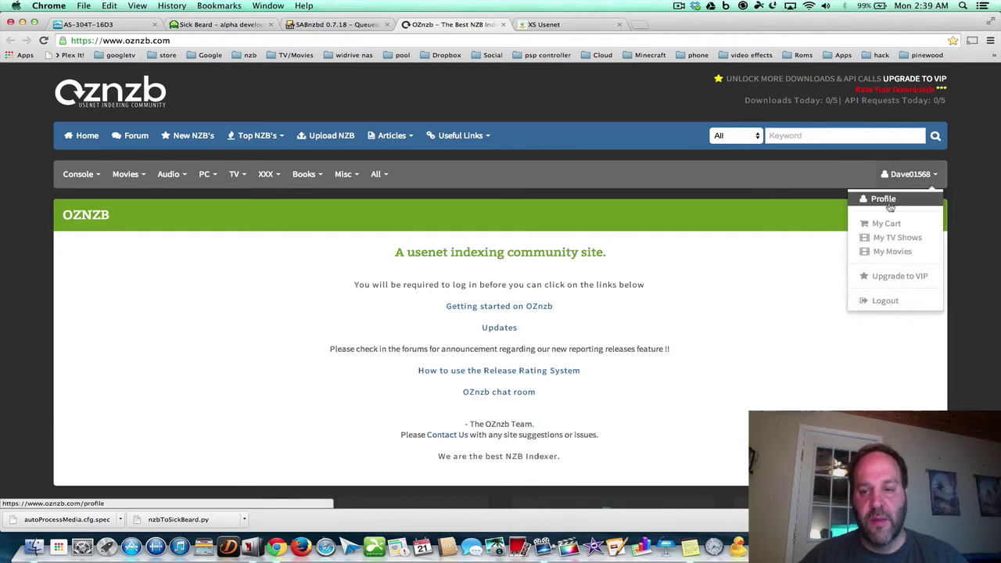
pyautogui.click(884, 200)
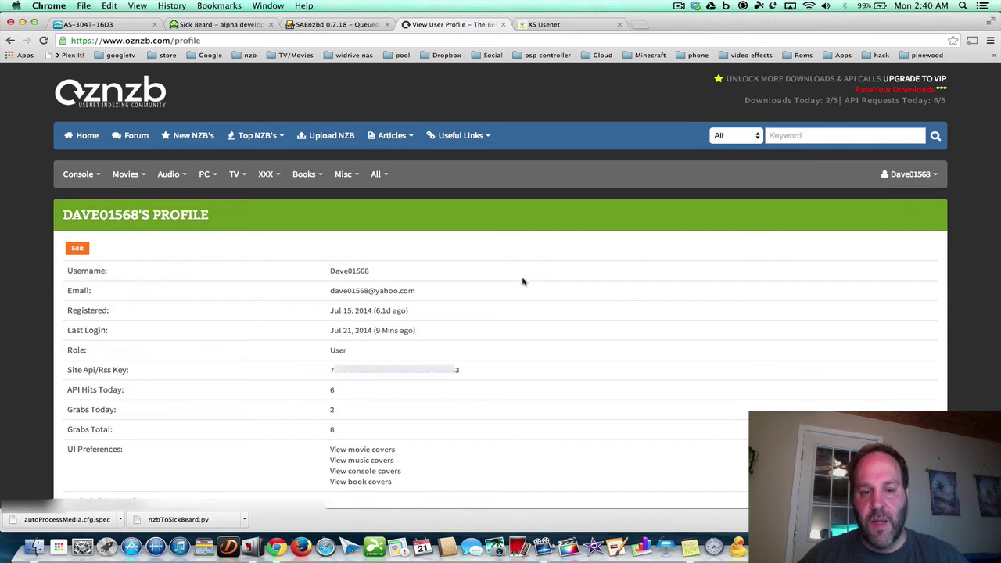
pyautogui.doubleClick(402, 368)
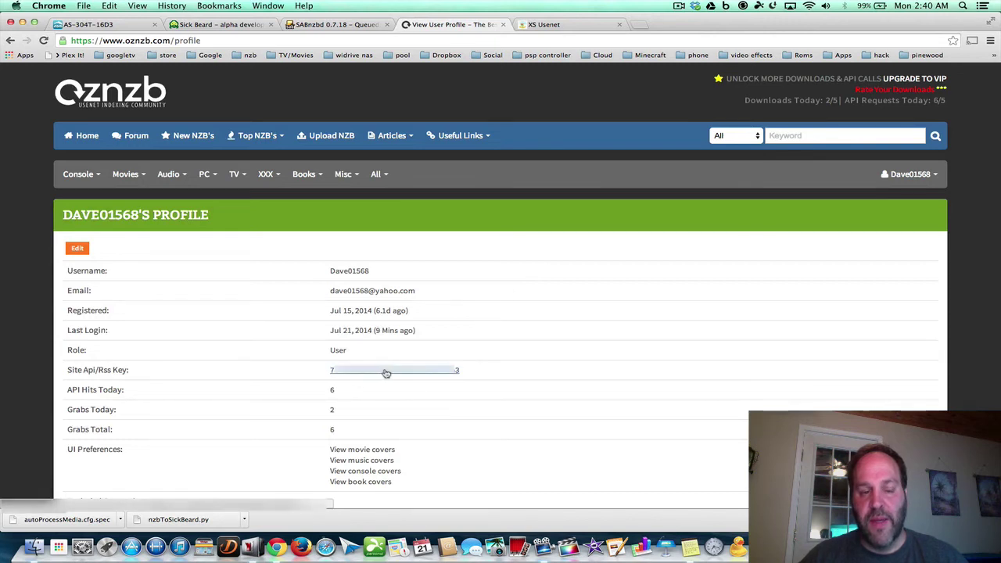
pyautogui.click(374, 364)
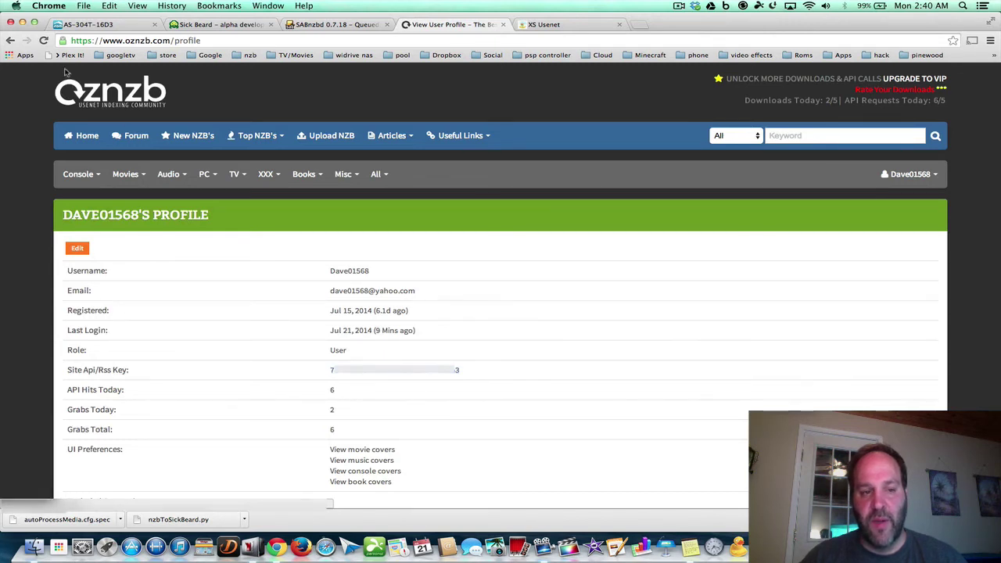
pyautogui.doubleClick(386, 369)
pyautogui.click(339, 311)
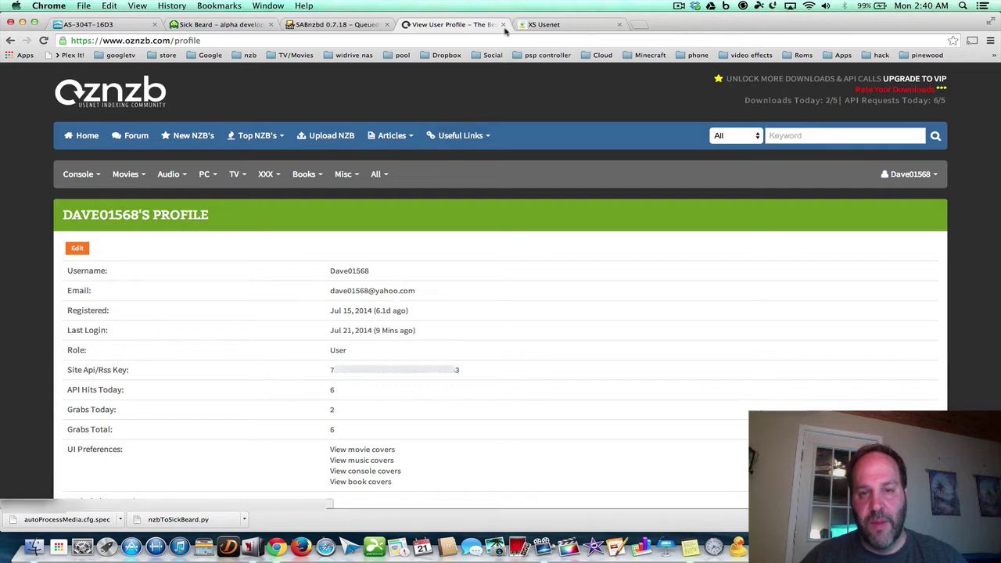
# Step: Return to Sick Beard's Search Providers, save the changes, and look over the provider priority order
pyautogui.click(247, 24)
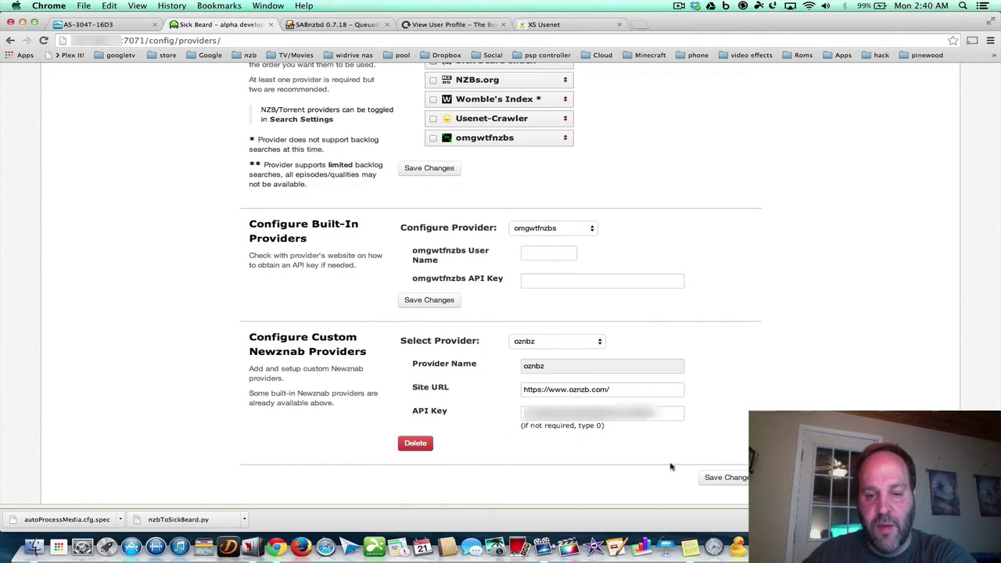
pyautogui.click(719, 476)
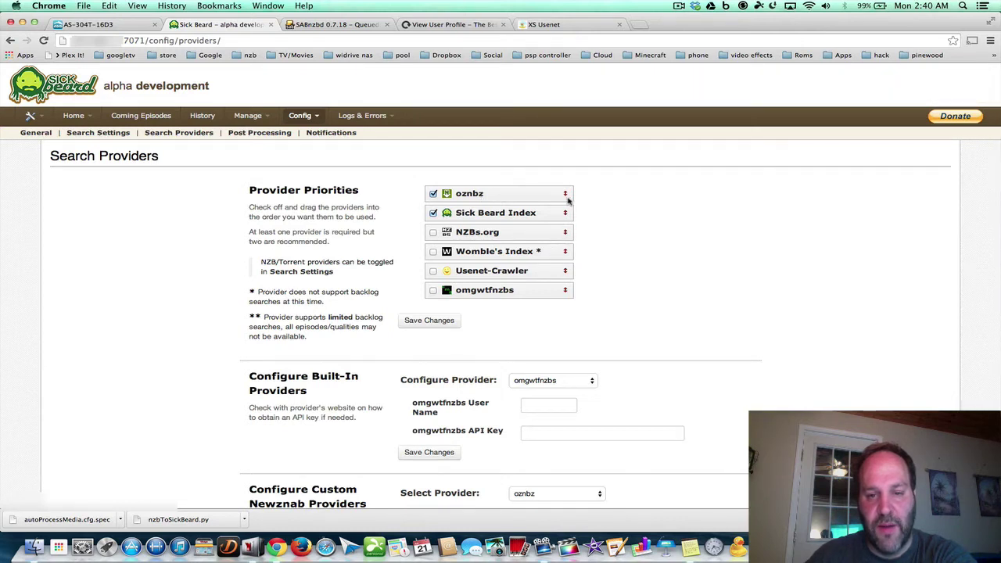
pyautogui.moveTo(566, 198)
pyautogui.mouseDown()
pyautogui.moveTo(568, 231)
pyautogui.moveTo(565, 201)
pyautogui.mouseUp()
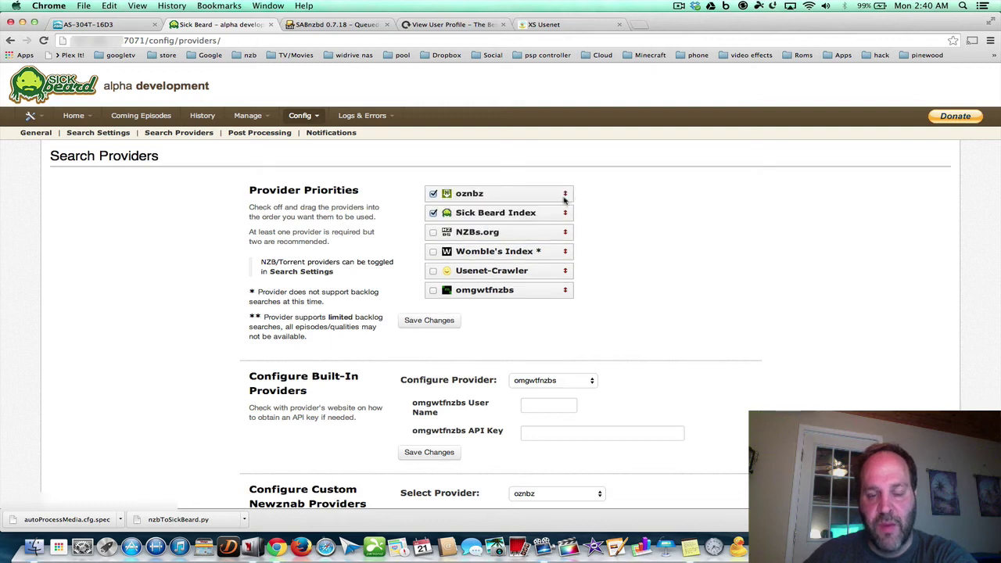
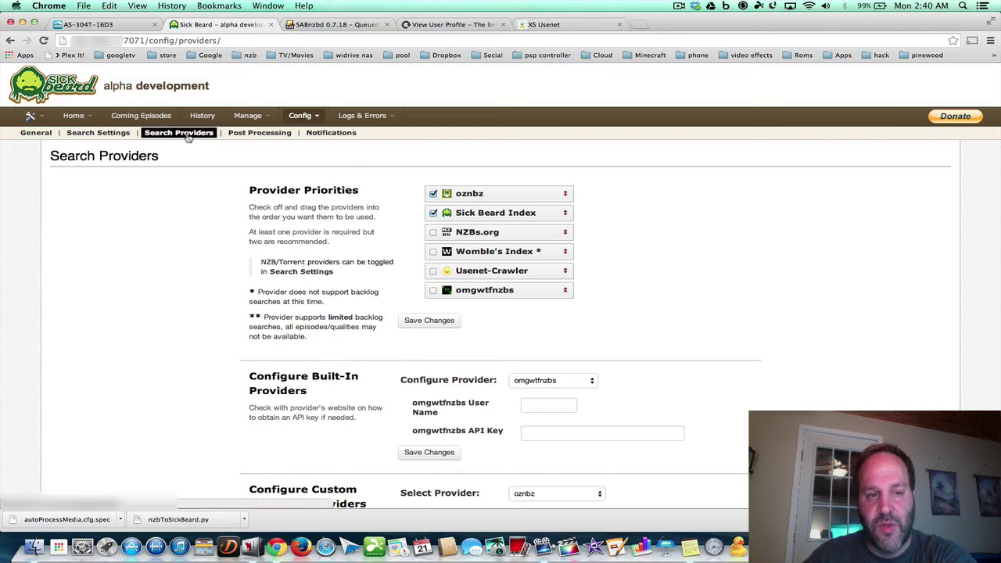
# Step: Open Sick Beard's Post Processing settings and choose Show.Name.S02E03.Ep.Name as the episode name pattern
pyautogui.click(239, 134)
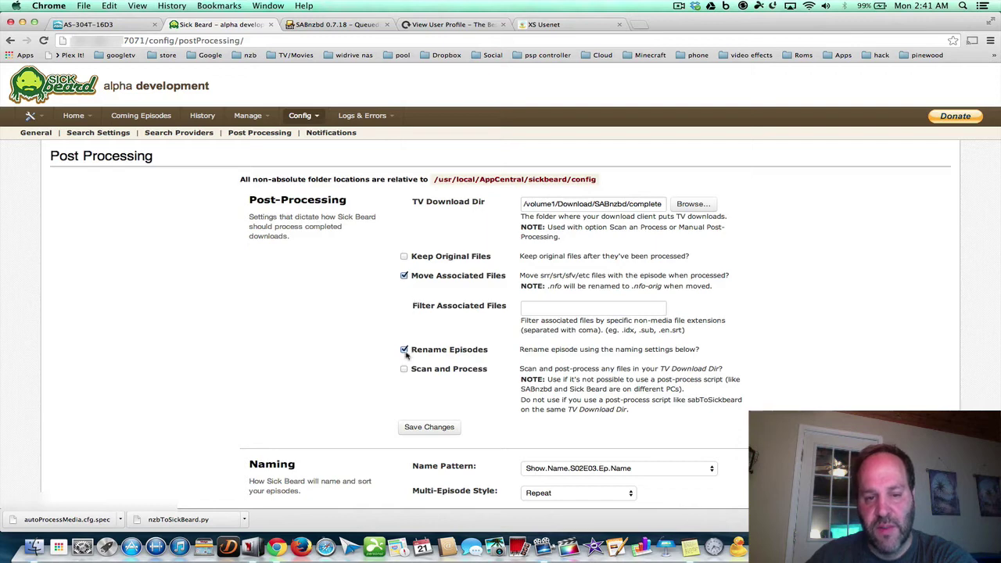
pyautogui.scroll(-5, 550, 350)
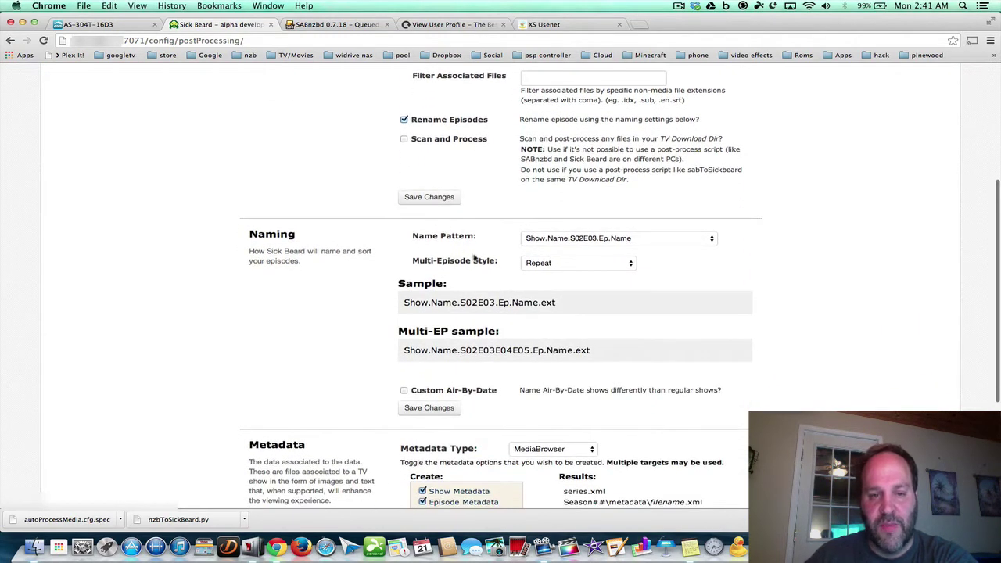
pyautogui.click(554, 239)
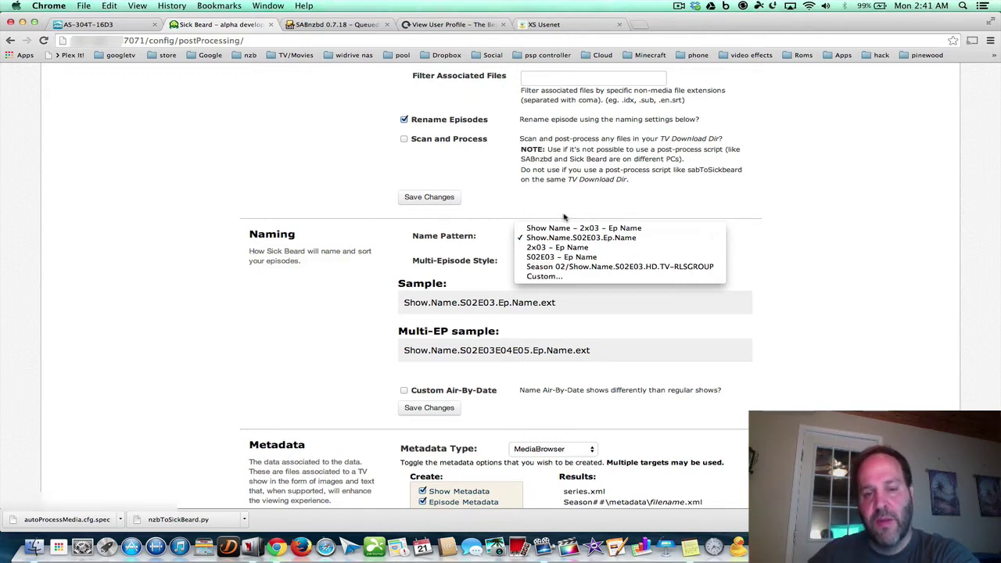
pyautogui.click(550, 239)
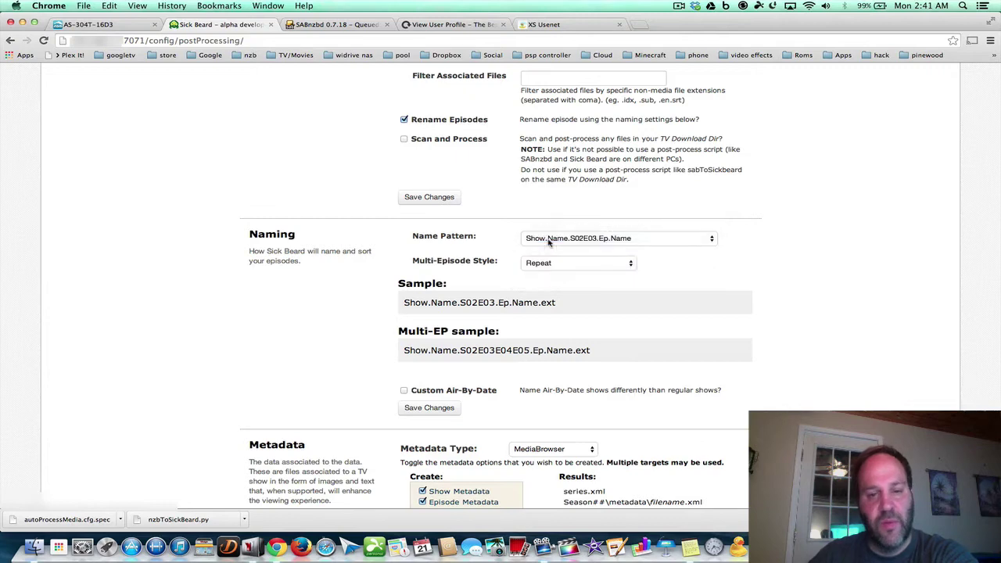
# Step: Review the MediaBrowser metadata options and save all post-processing changes
pyautogui.scroll(-5, 507, 318)
pyautogui.scroll(-2, 507, 319)
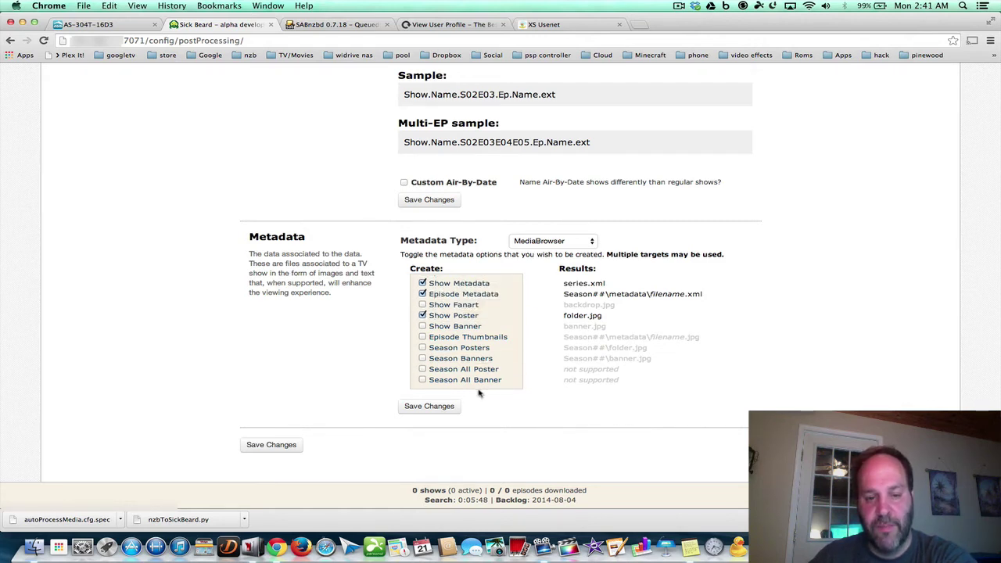
pyautogui.click(274, 446)
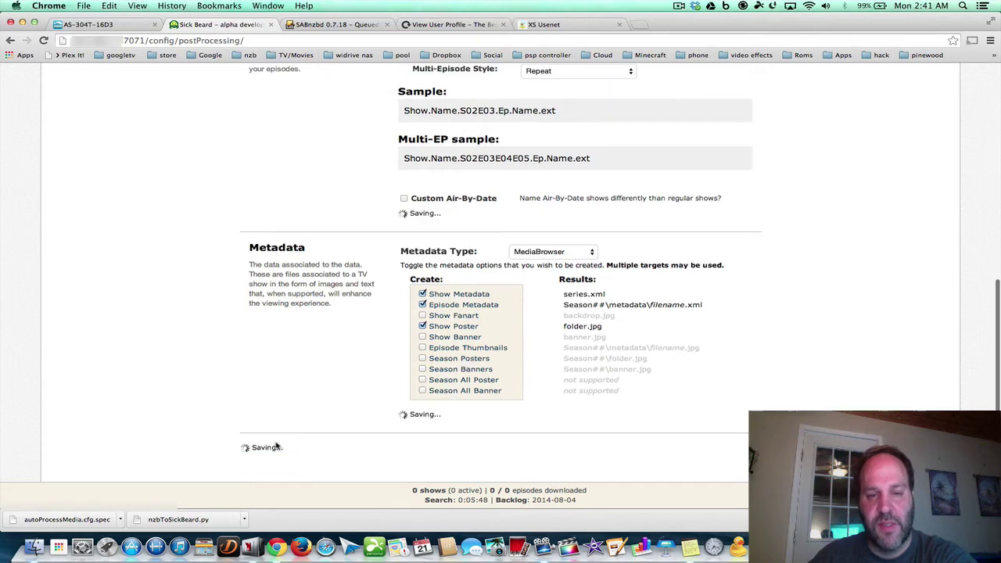
# Step: Switch to SABnzbd and review the web server, HTTPS support and tuning settings in its General configuration
pyautogui.scroll(3, 352, 170)
pyautogui.scroll(5, 351, 170)
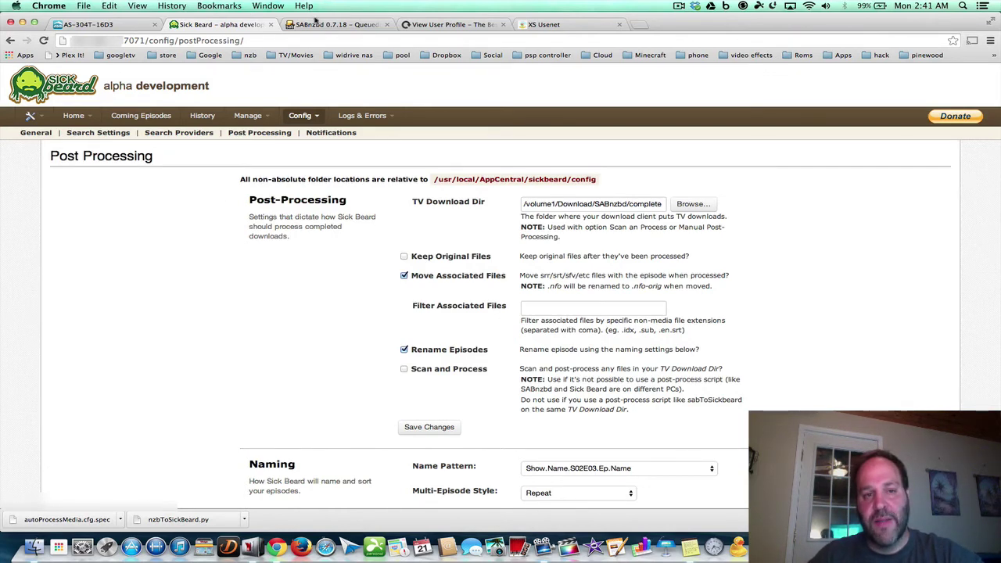
pyautogui.click(316, 23)
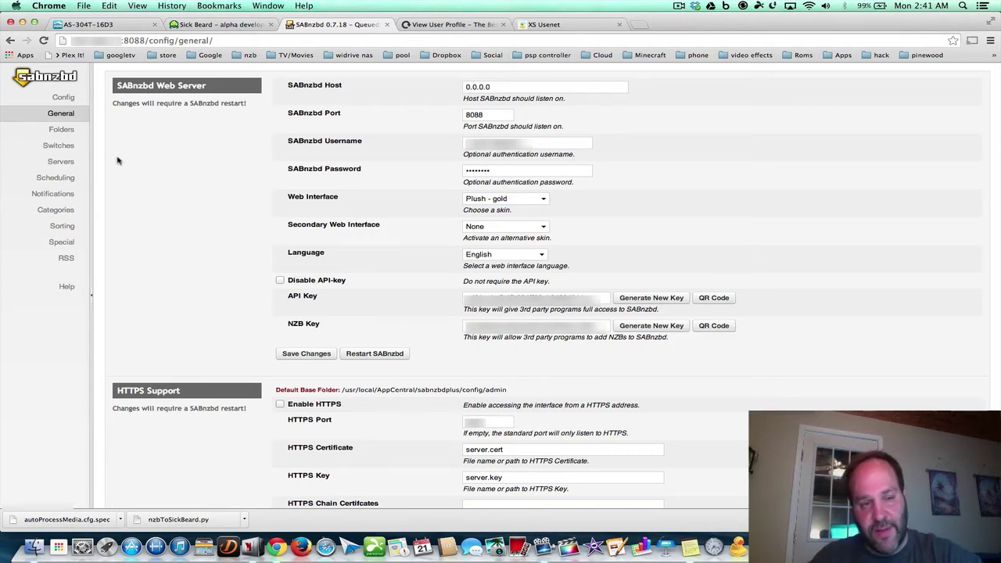
pyautogui.click(64, 100)
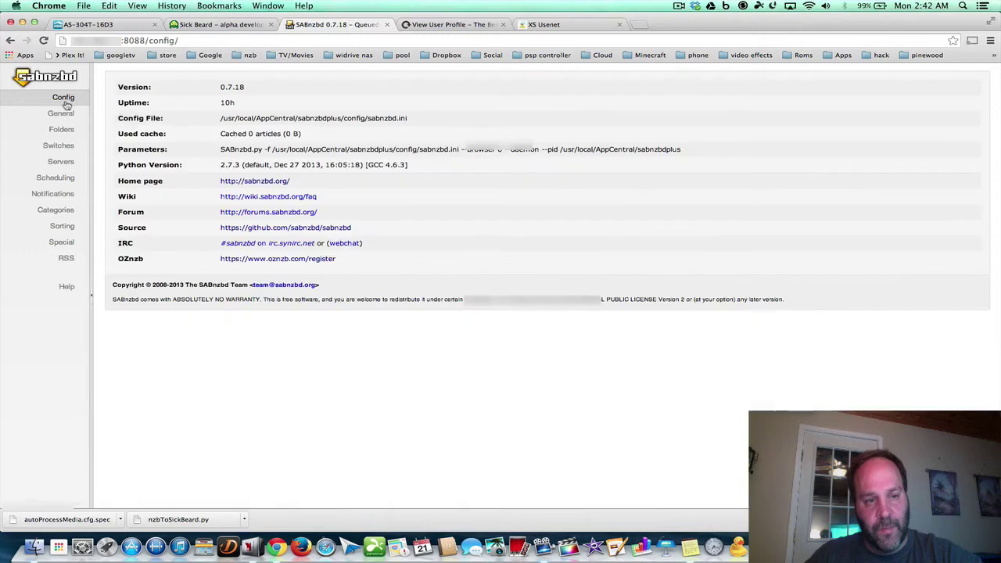
pyautogui.click(62, 114)
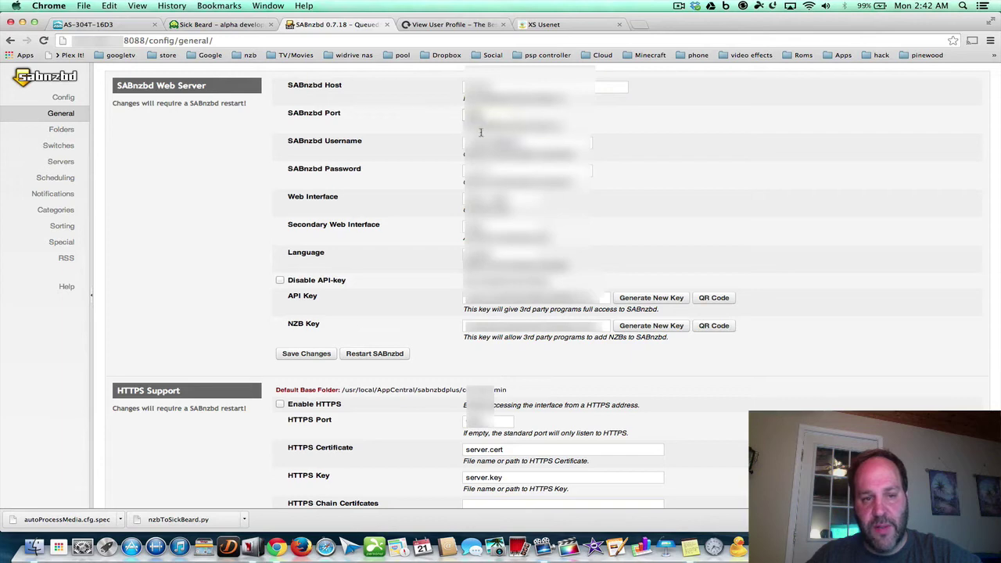
pyautogui.scroll(-2, 481, 133)
pyautogui.scroll(-1, 481, 154)
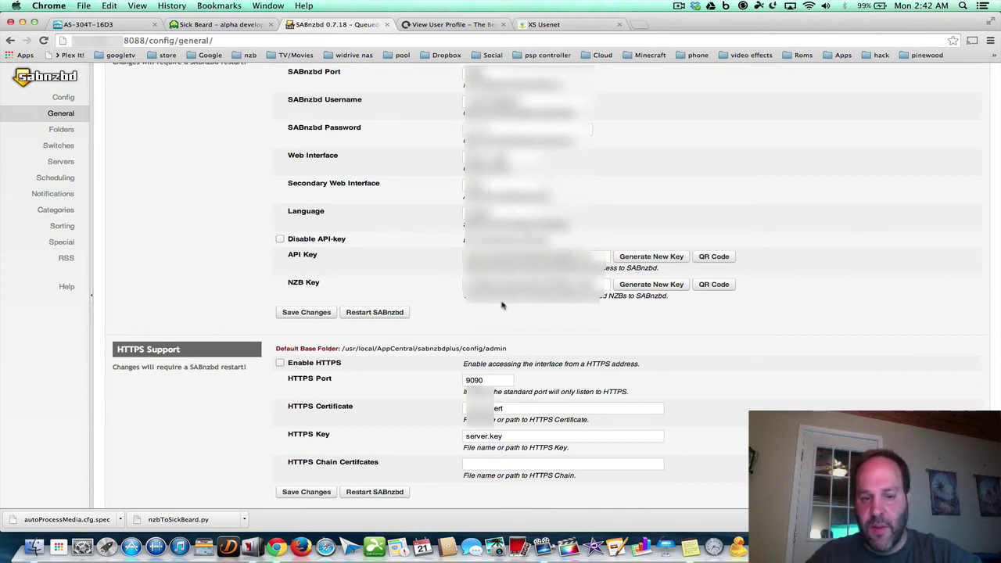
pyautogui.scroll(-6, 481, 362)
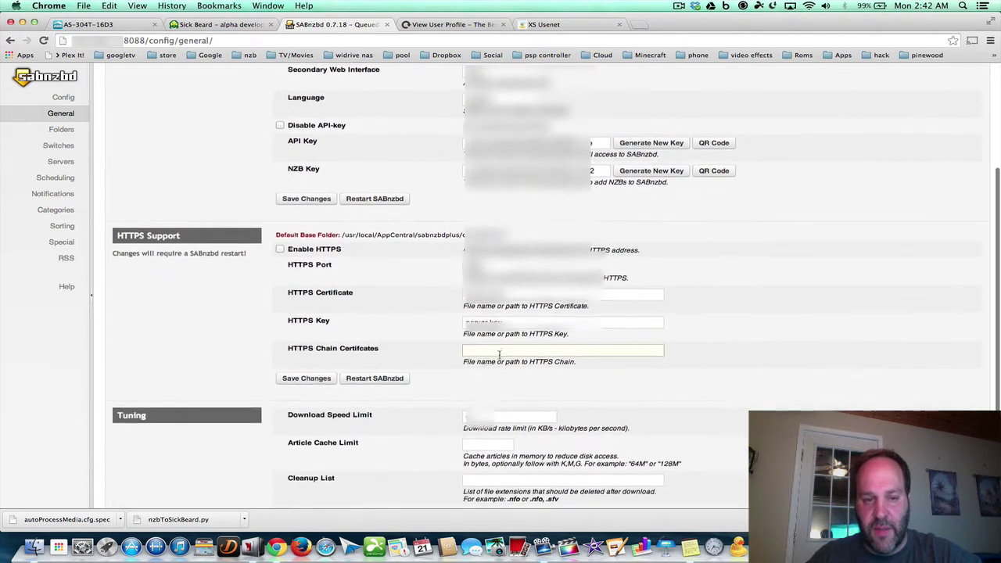
pyautogui.scroll(-1, 532, 290)
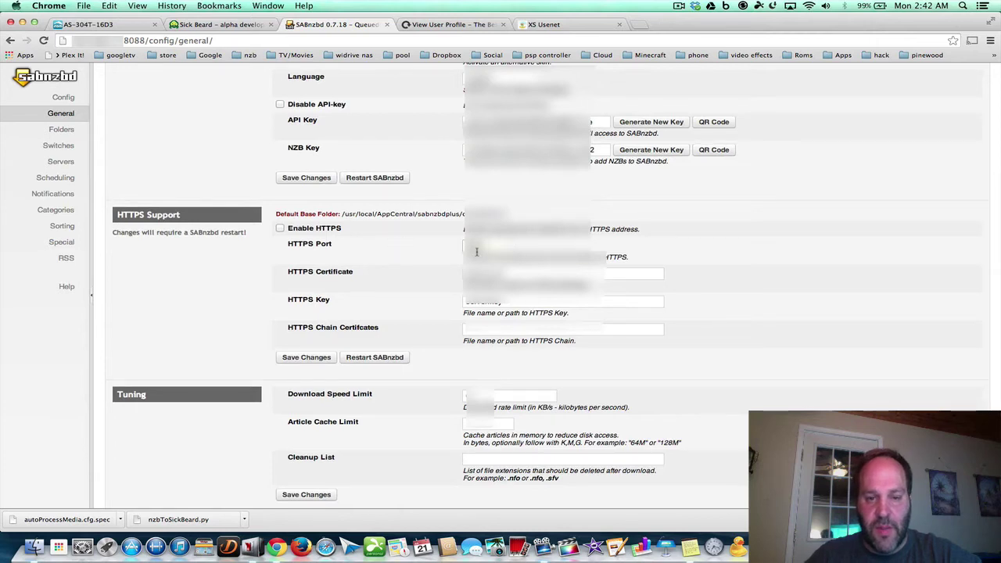
pyautogui.scroll(-1, 497, 282)
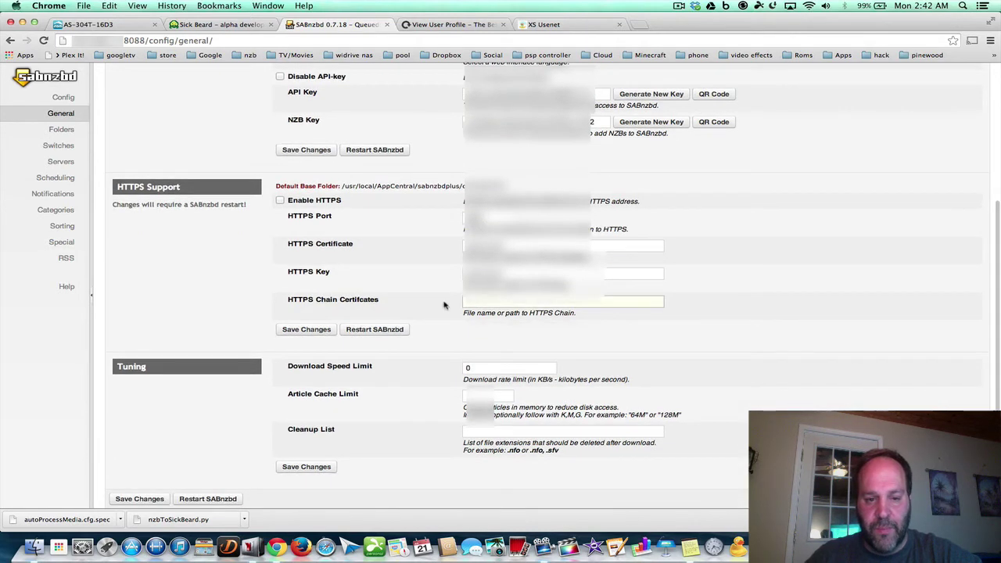
pyautogui.click(493, 249)
pyautogui.scroll(-1, 496, 332)
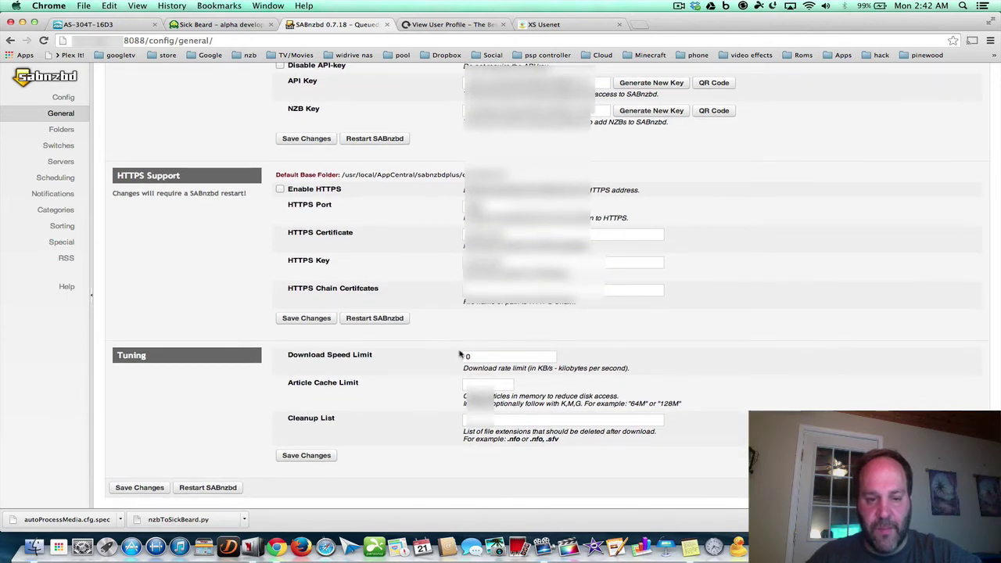
pyautogui.scroll(5, 467, 288)
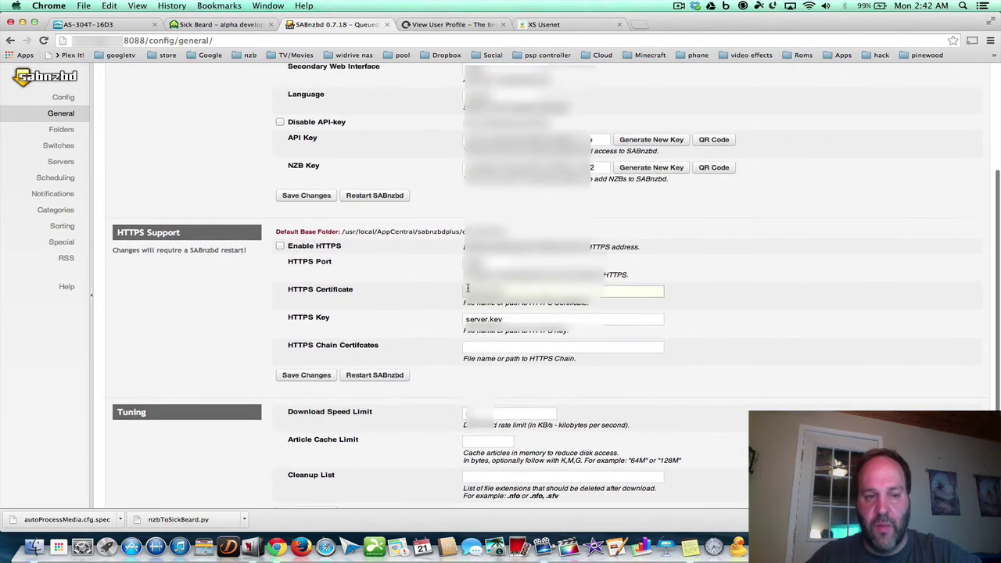
# Step: Open SABnzbd's Folders configuration and review the download, watched, post-processing scripts and system folder paths
pyautogui.click(61, 129)
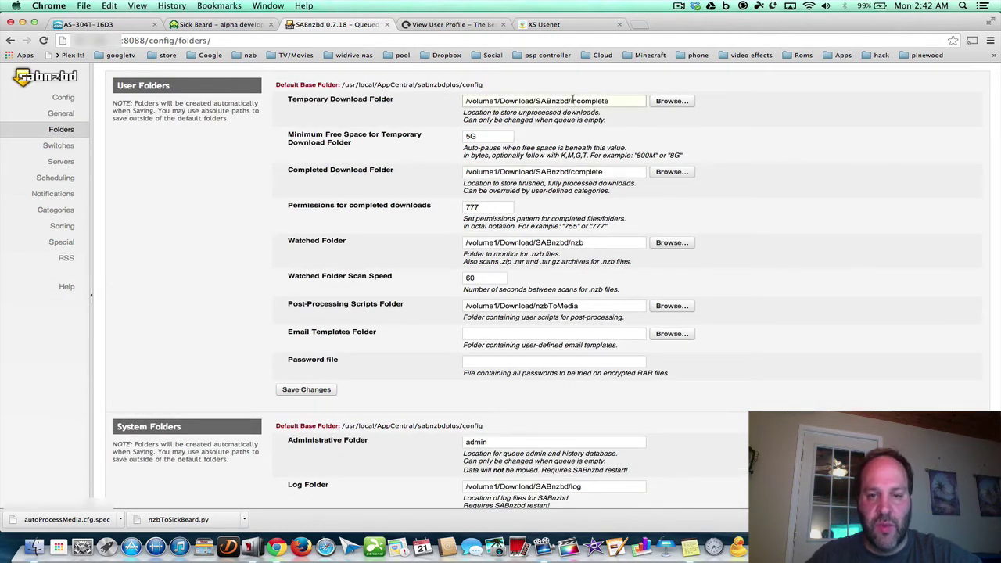
pyautogui.scroll(-2, 444, 177)
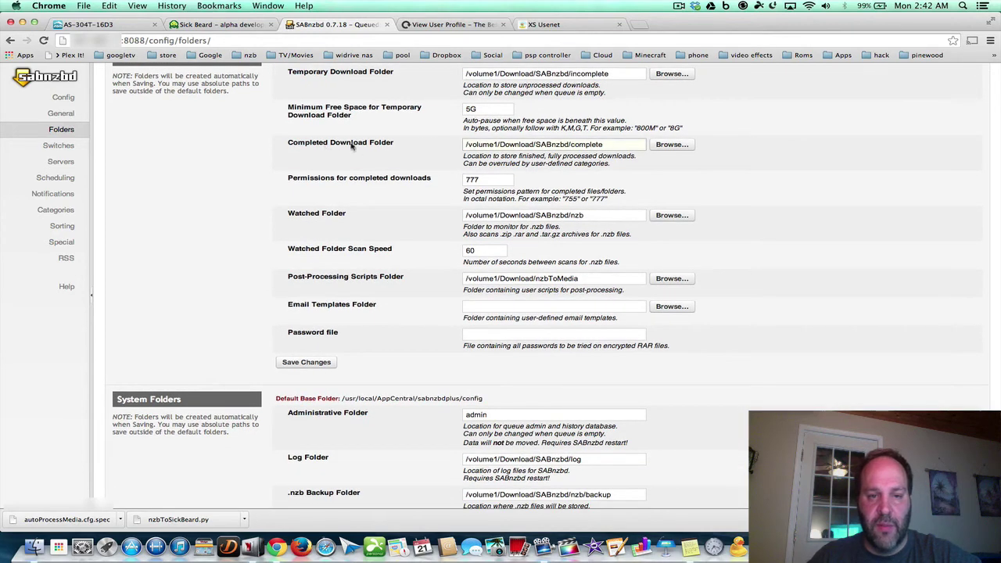
pyautogui.scroll(-3, 610, 145)
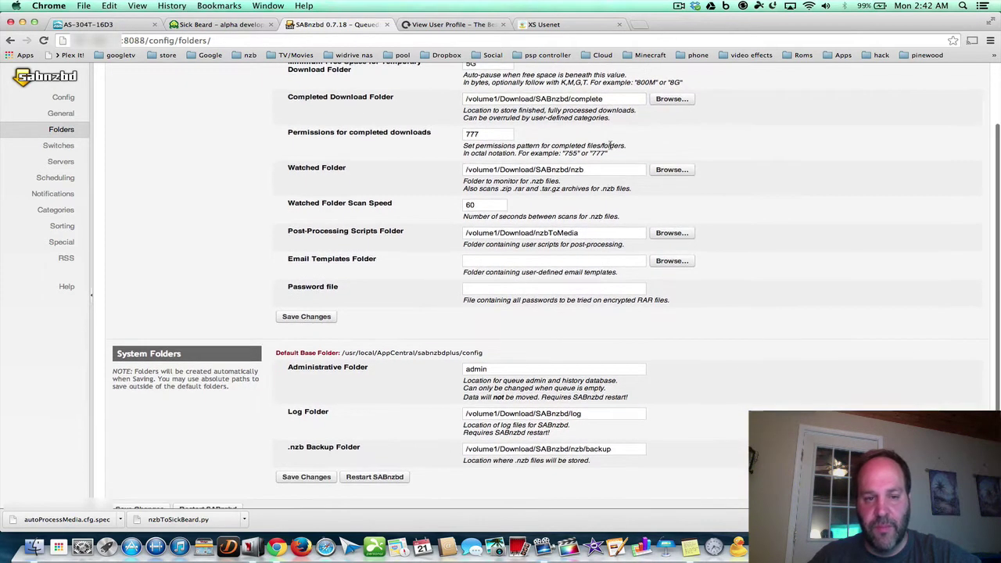
pyautogui.scroll(-2, 581, 168)
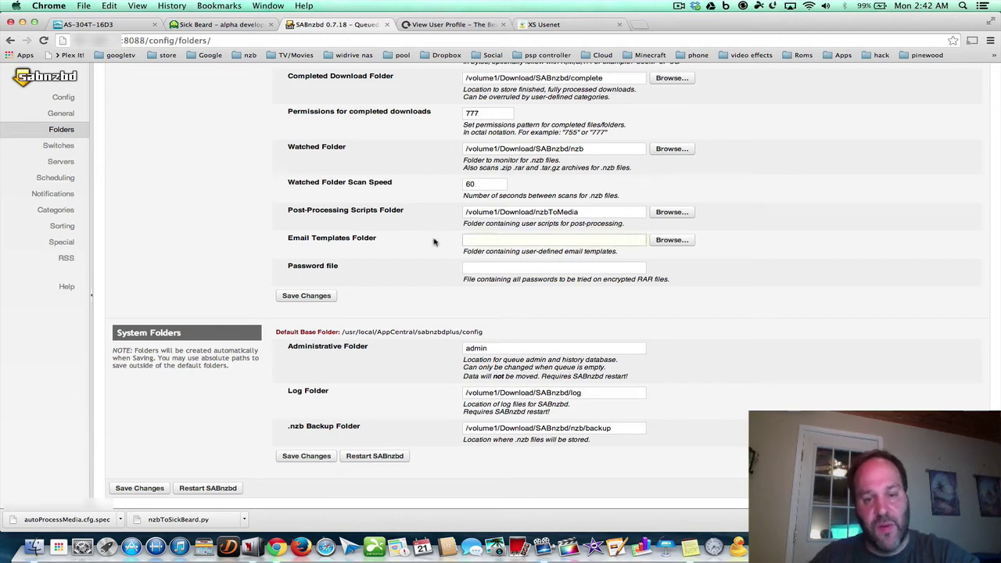
pyautogui.scroll(-1, 496, 283)
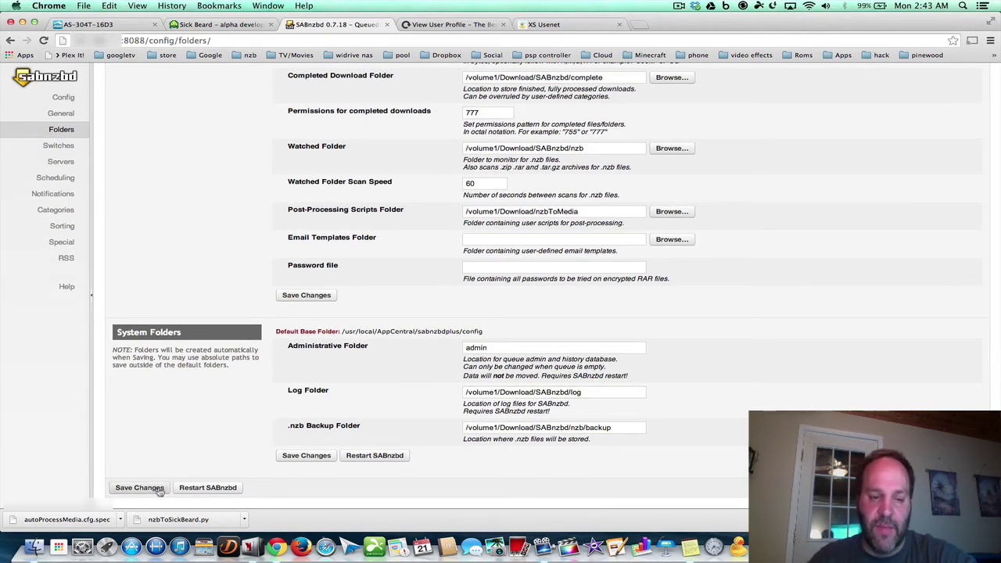
# Step: Open SABnzbd's Switches configuration and look over the server, queue, post-processing, naming, quota and OZnzb indexing options
pyautogui.click(58, 146)
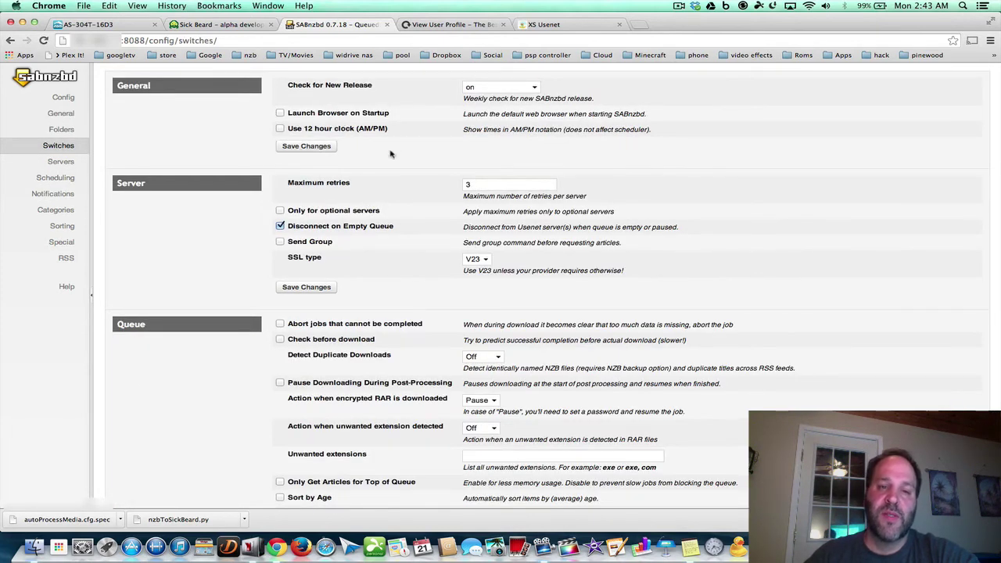
pyautogui.scroll(-2, 391, 154)
pyautogui.scroll(1, 391, 153)
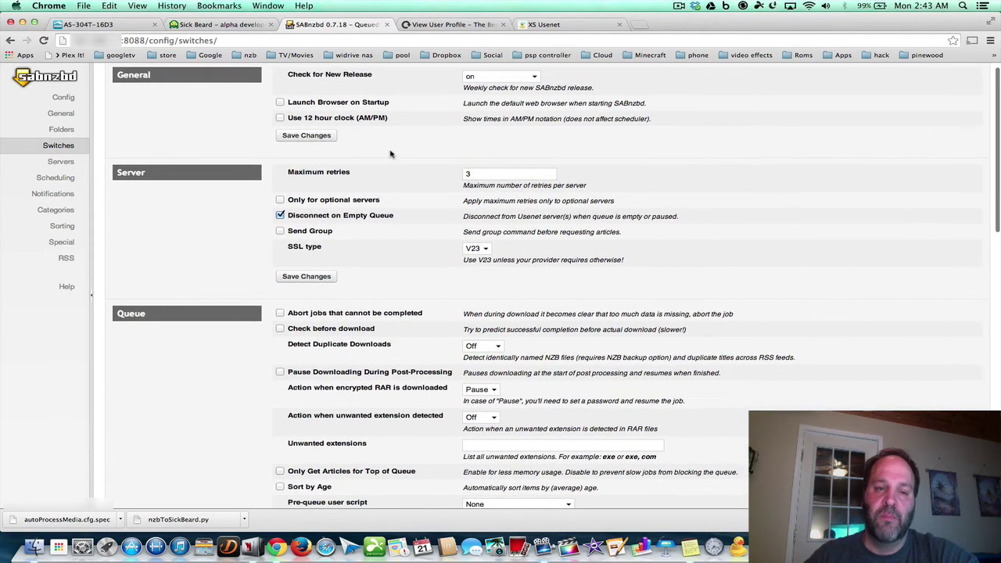
pyautogui.scroll(-4, 391, 153)
pyautogui.scroll(-10, 391, 153)
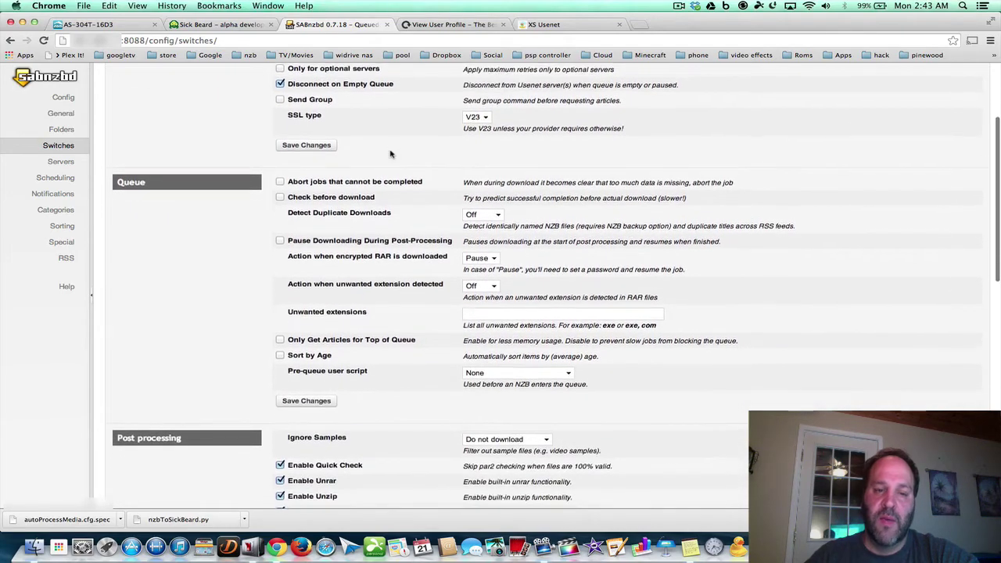
pyautogui.scroll(-12, 391, 154)
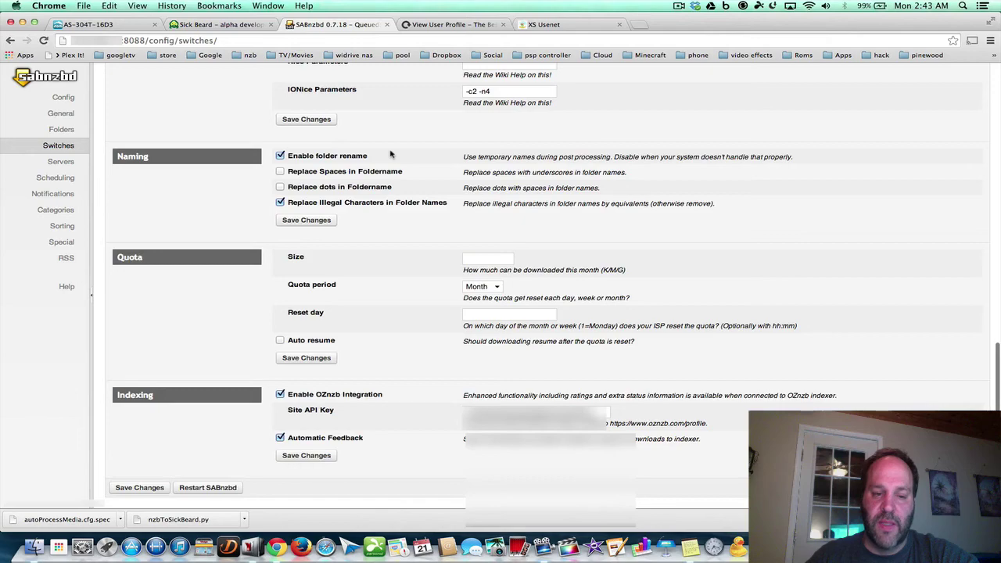
pyautogui.scroll(13, 391, 154)
pyautogui.scroll(11, 391, 153)
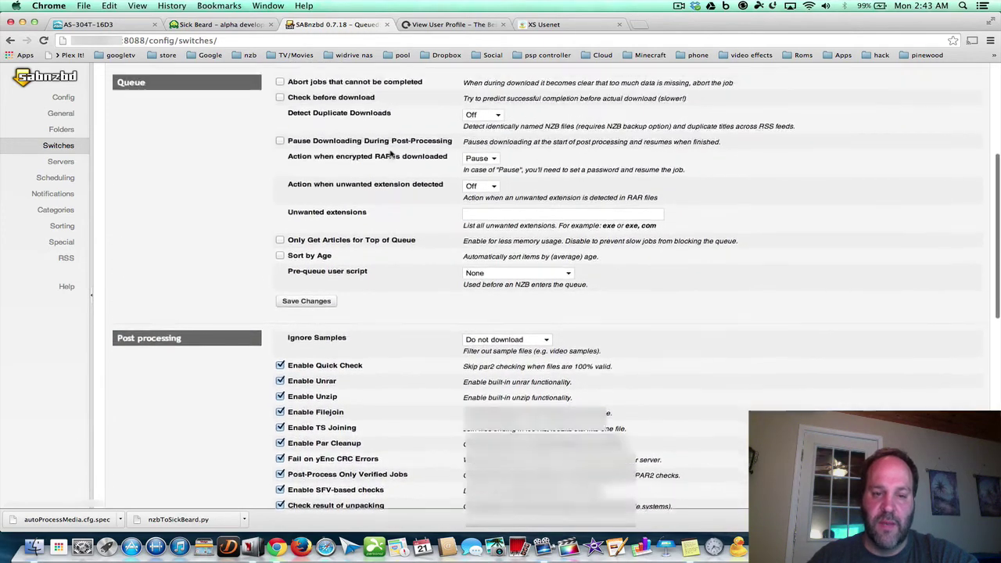
pyautogui.scroll(-9, 392, 154)
pyautogui.scroll(2, 391, 153)
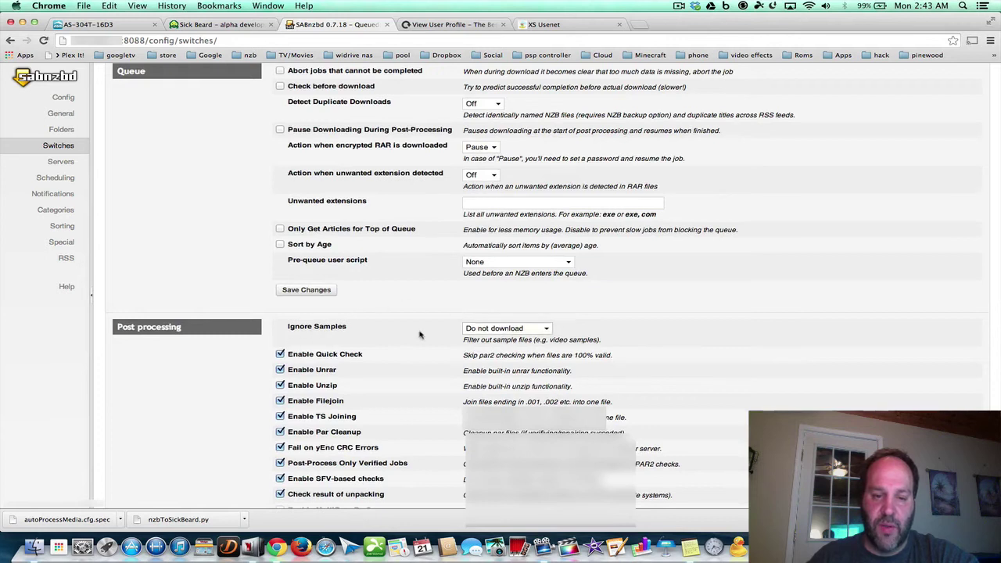
# Step: Check the choices for Ignore Samples and for the action when an encrypted RAR is downloaded, keeping Do not download and Pause
pyautogui.click(478, 332)
pyautogui.click(478, 330)
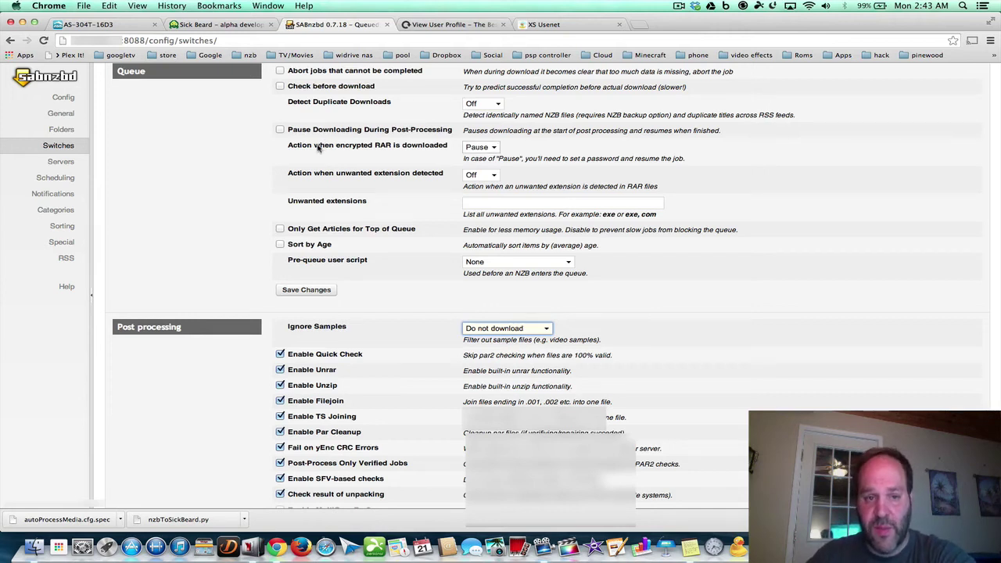
pyautogui.click(473, 150)
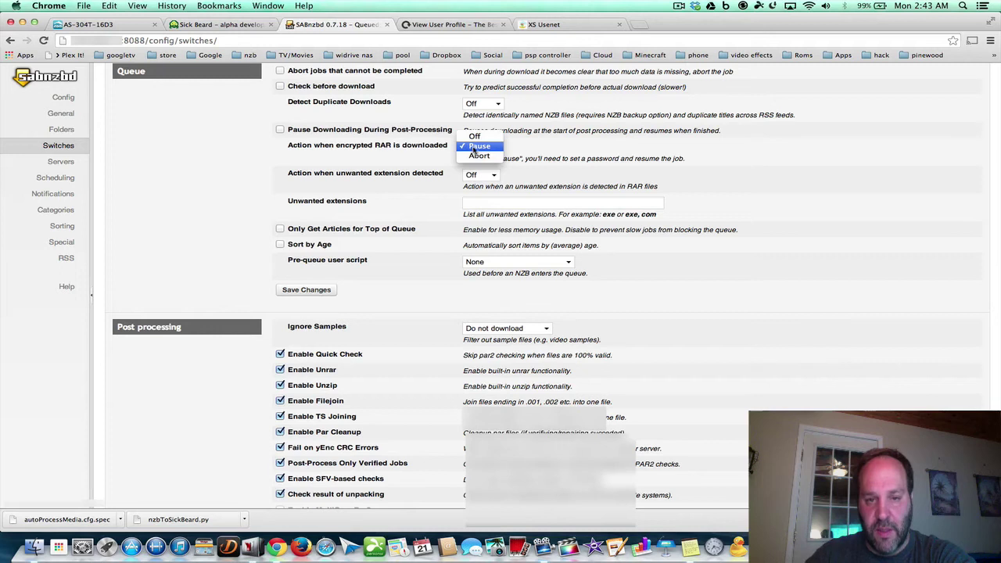
pyautogui.click(427, 165)
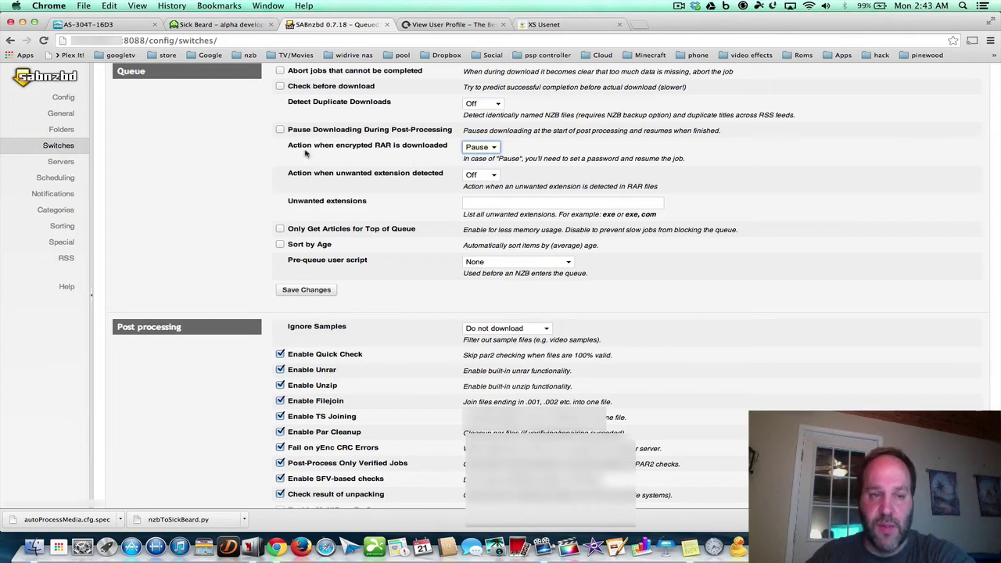
# Step: Show the details of the free.xsusenet.com news server and test its connection
pyautogui.click(63, 162)
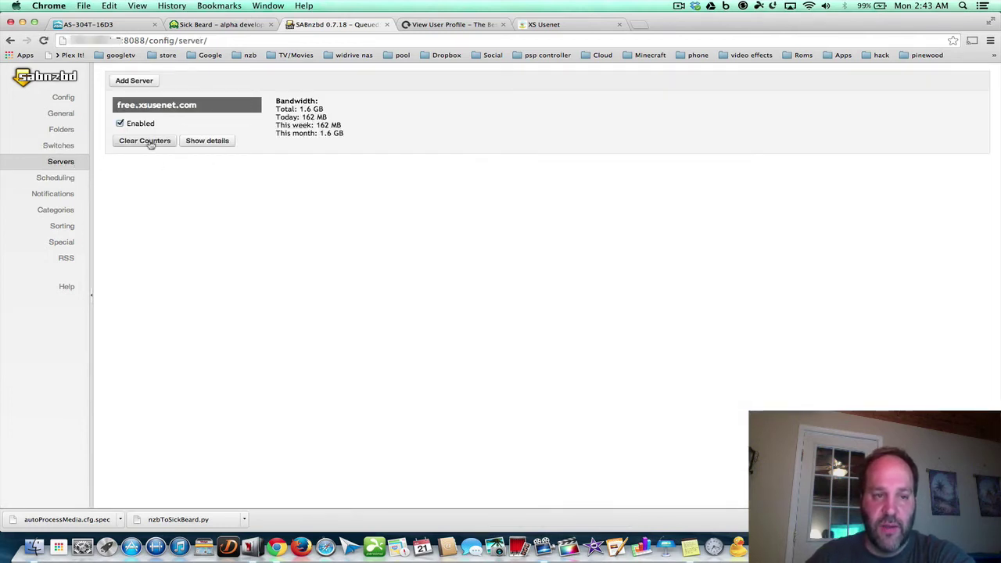
pyautogui.click(207, 141)
pyautogui.click(365, 301)
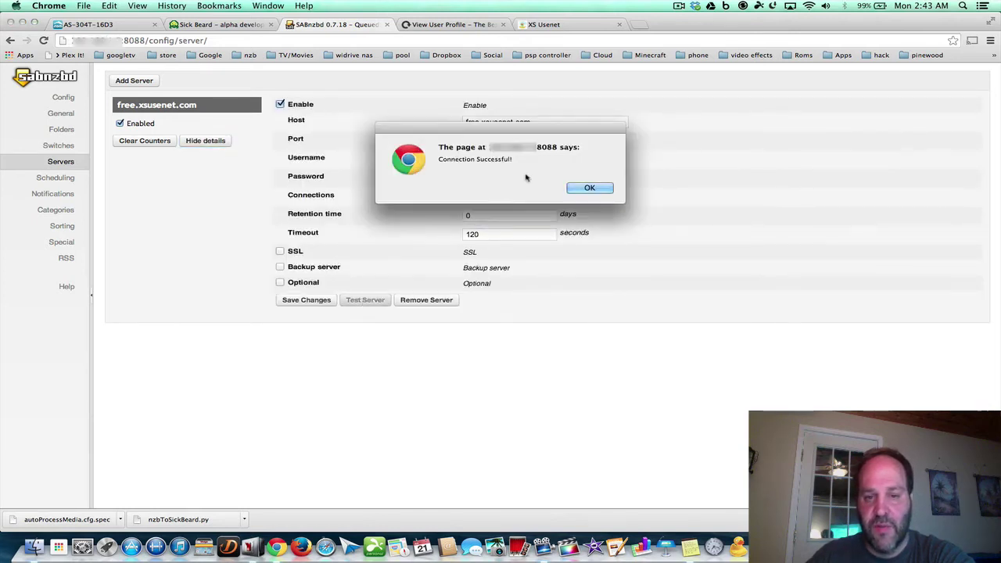
pyautogui.click(588, 188)
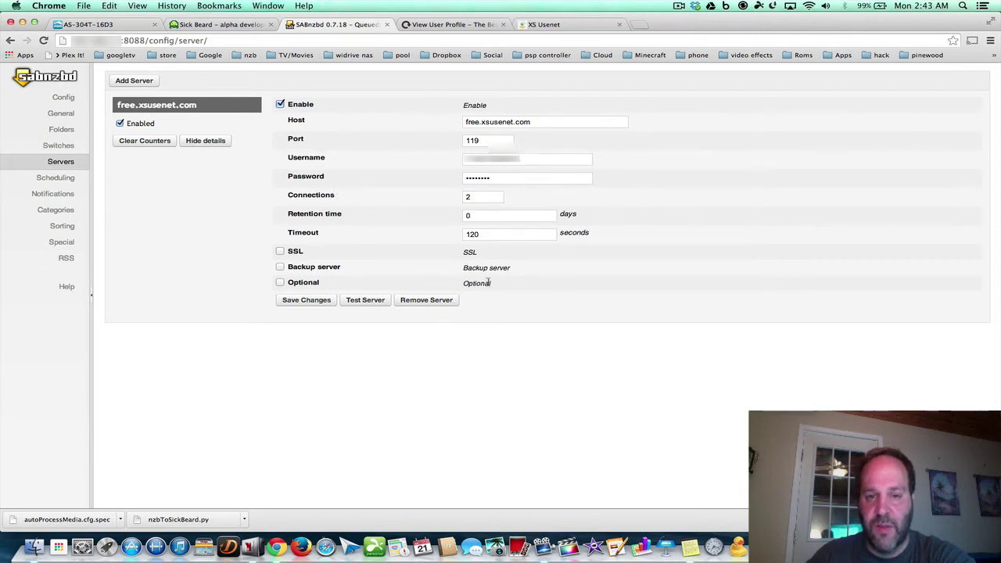
# Step: Open Scheduling, set the new schedule's hour to 23 and look through the available actions without adding a schedule
pyautogui.click(66, 179)
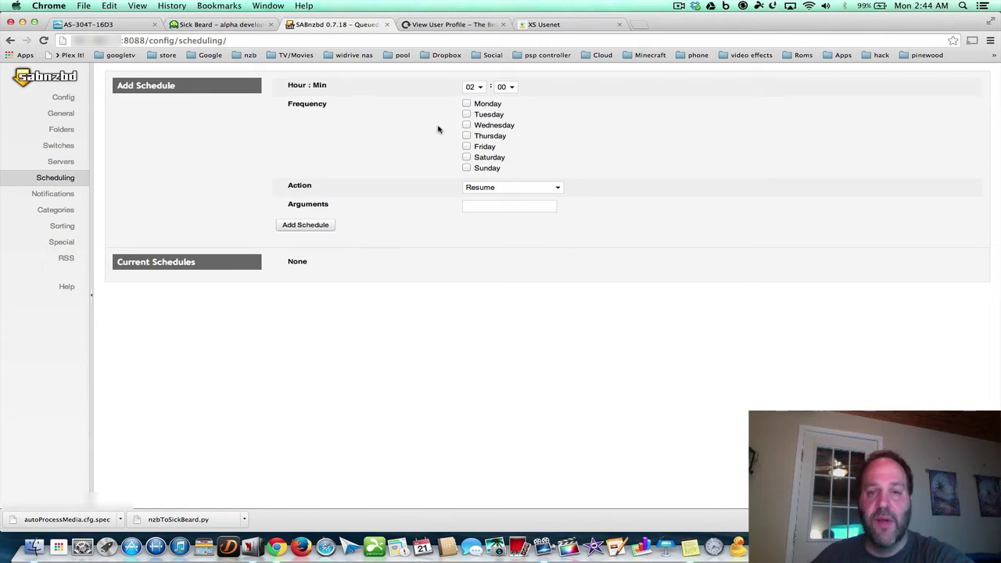
pyautogui.click(473, 87)
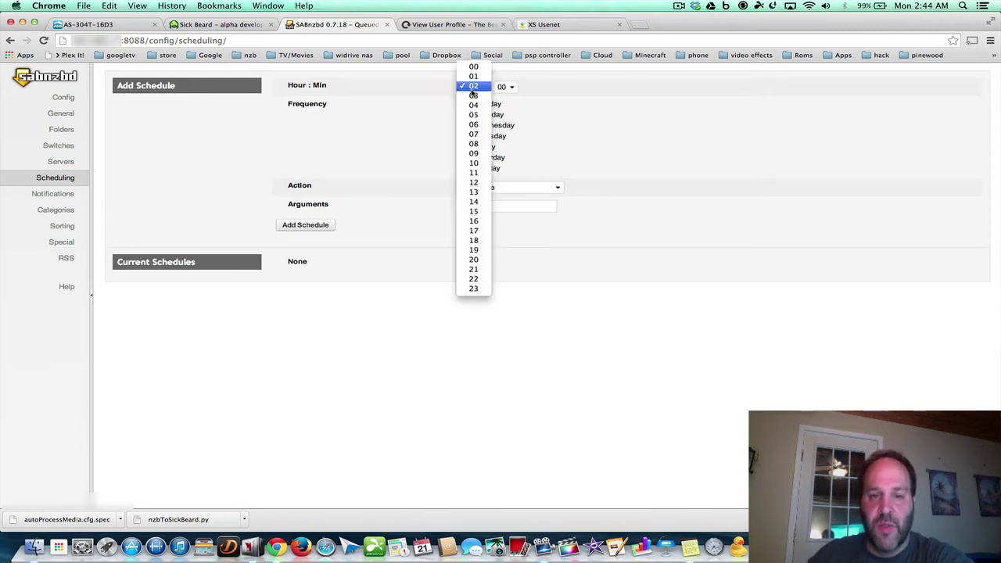
pyautogui.click(473, 288)
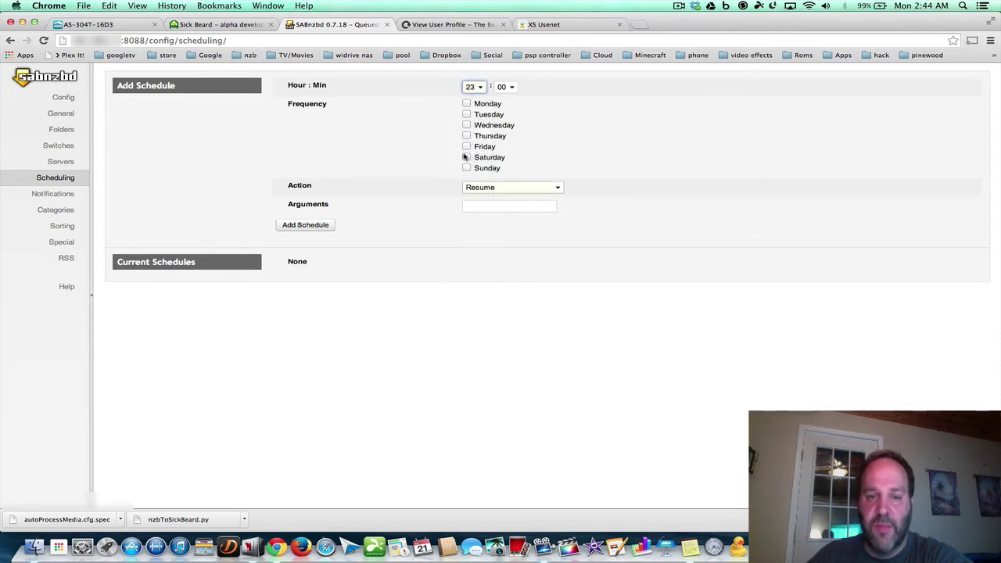
pyautogui.click(484, 187)
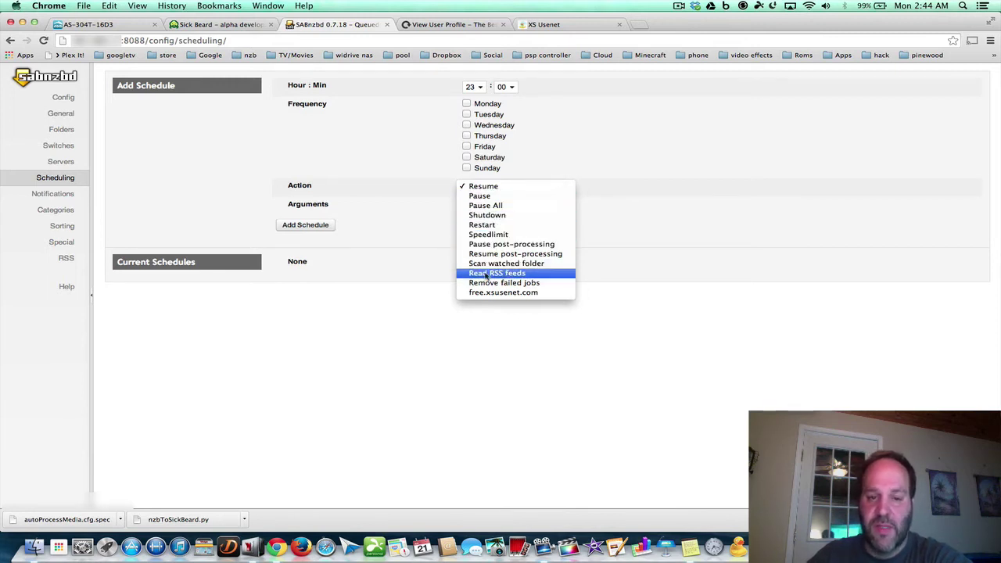
pyautogui.click(355, 130)
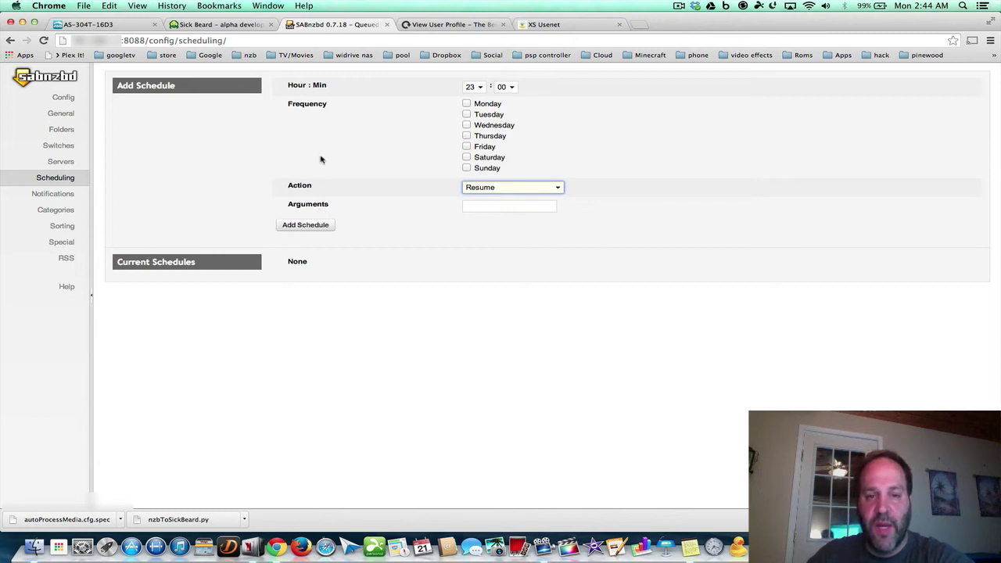
pyautogui.click(358, 179)
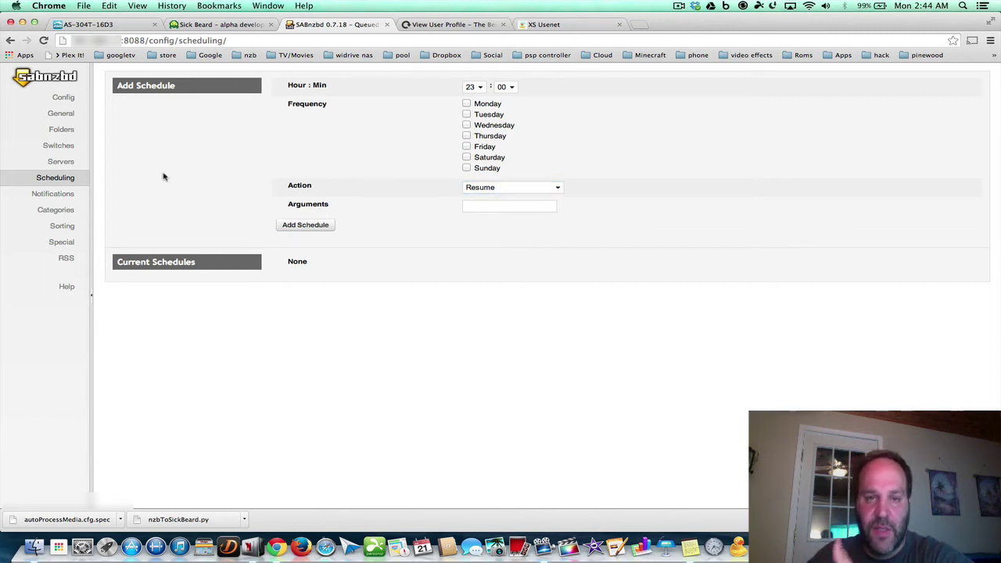
# Step: Open the Notifications configuration and look over the email options, email account settings and notification classes
pyautogui.click(53, 194)
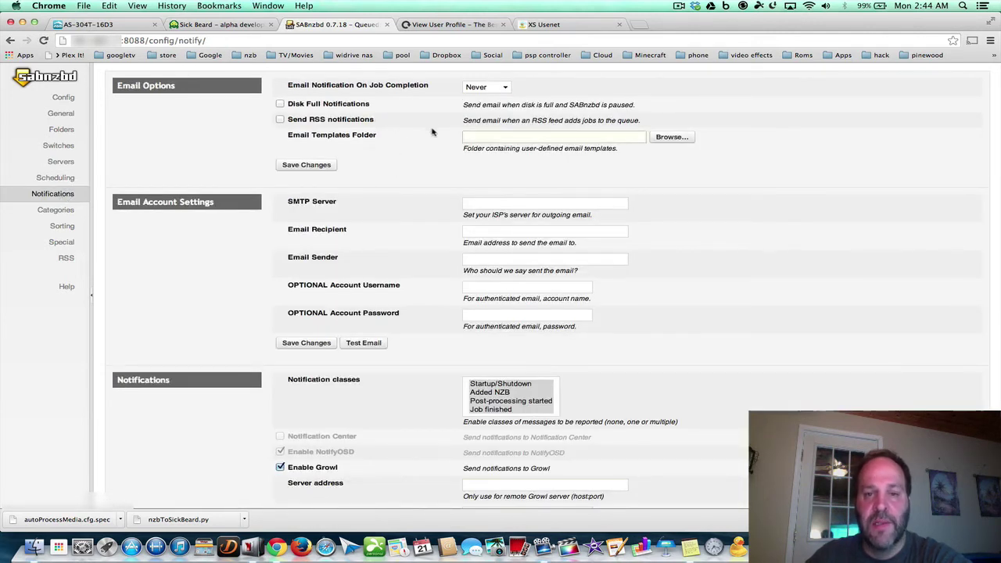
pyautogui.scroll(-1, 429, 245)
pyautogui.scroll(-2, 429, 245)
pyautogui.scroll(3, 430, 187)
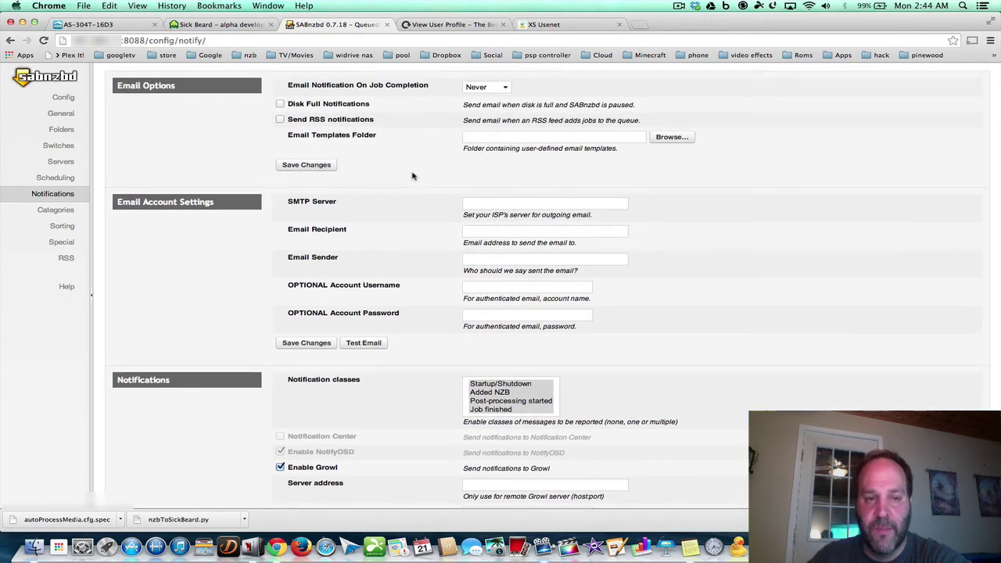
# Step: Look over the remaining notification options, and check the tv category's priority choices in the Categories configuration, keeping High
pyautogui.scroll(-3, 397, 160)
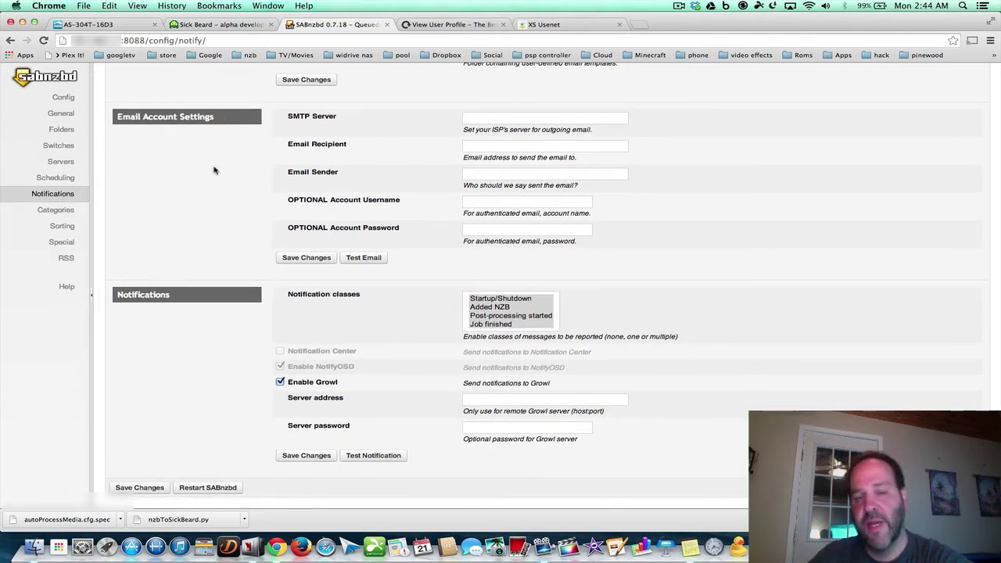
pyautogui.click(313, 173)
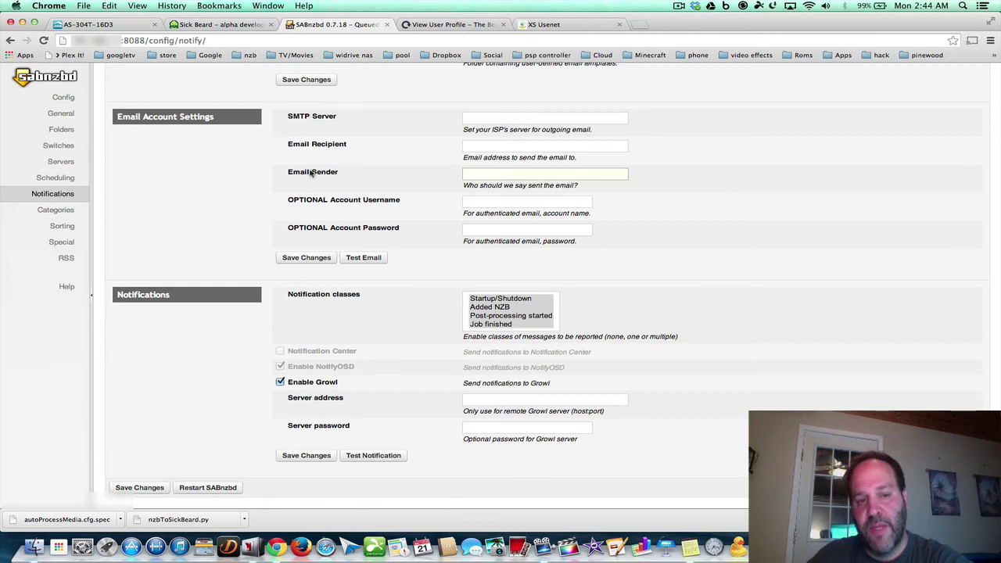
pyautogui.click(55, 210)
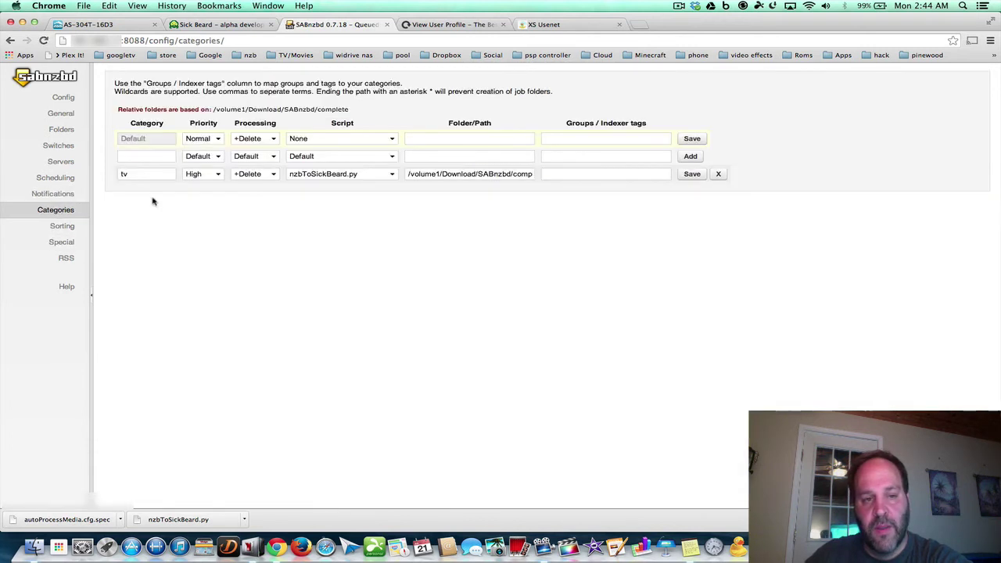
pyautogui.click(139, 175)
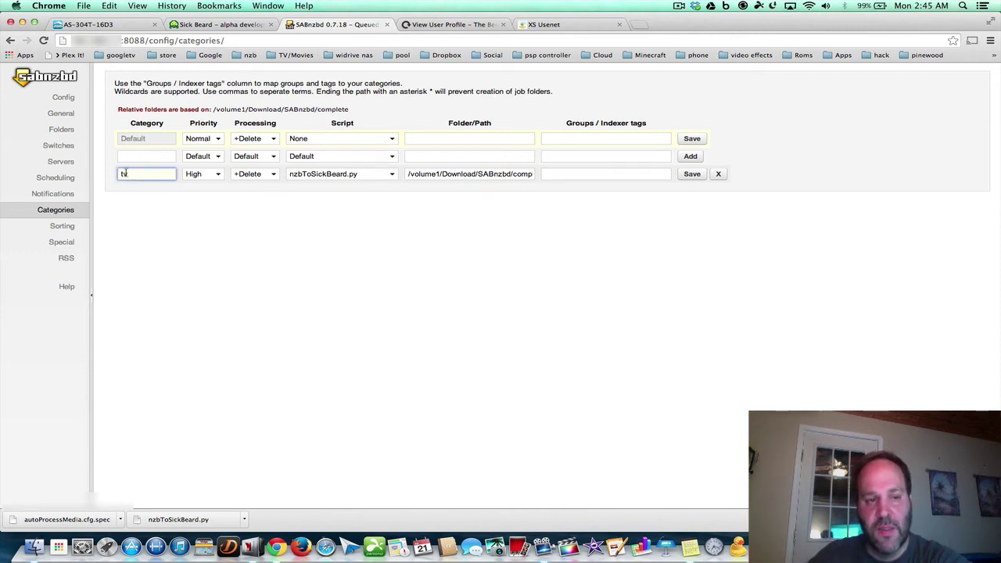
pyautogui.click(201, 175)
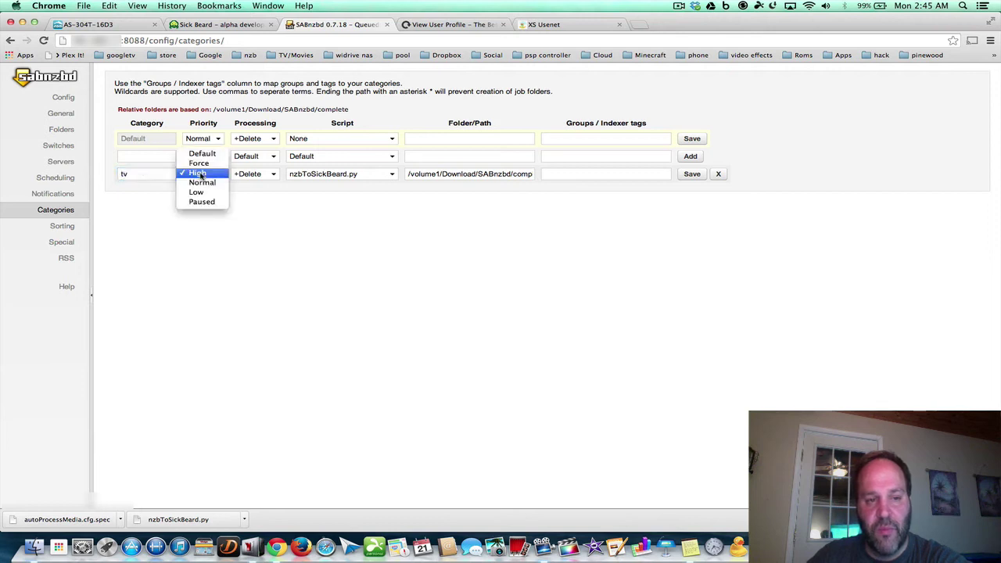
pyautogui.click(200, 174)
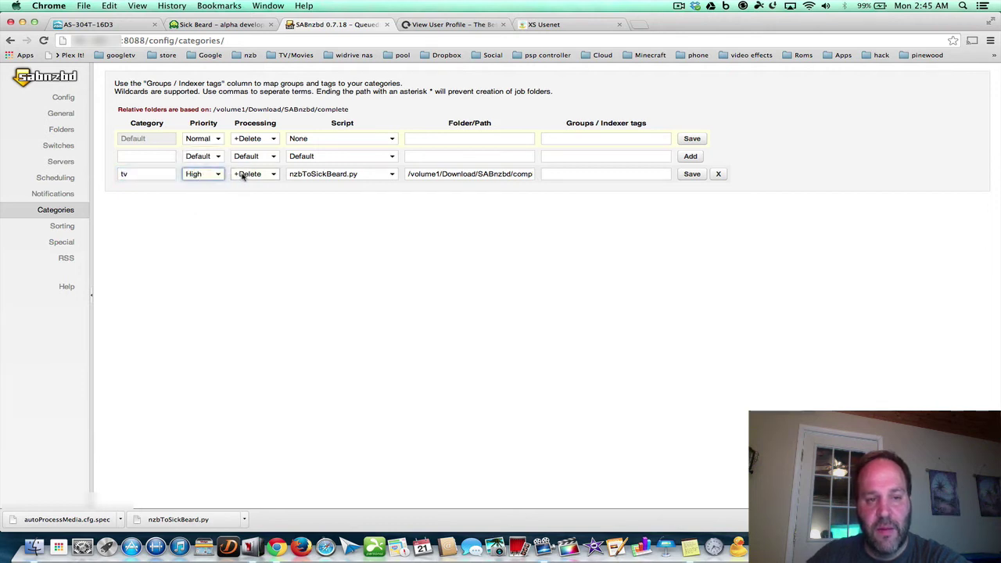
# Step: Check the tv category's script choices and folder path, keeping nzbToSickBeard.py and /volume1/Download/SABnzbd/complete
pyautogui.click(316, 175)
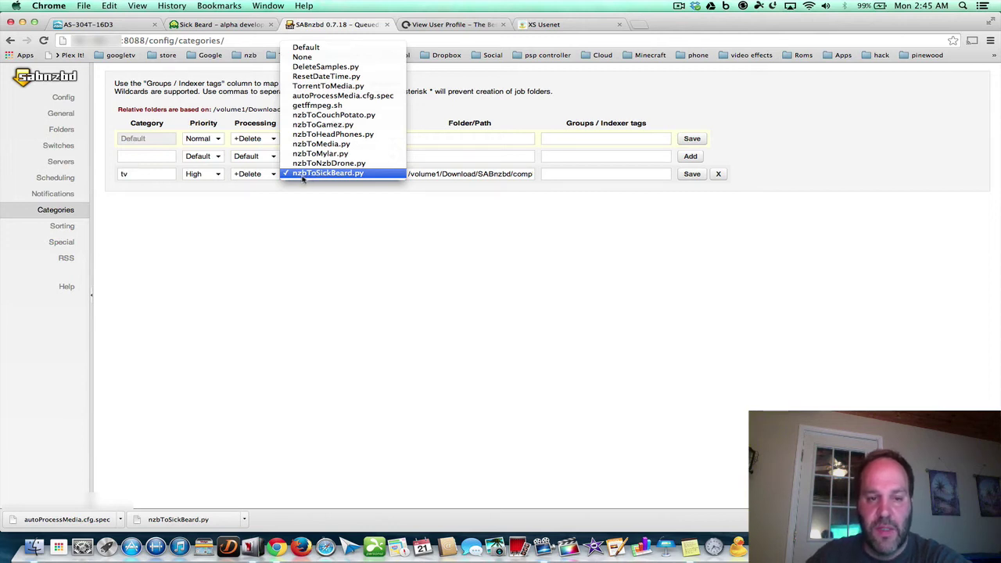
pyautogui.click(344, 220)
pyautogui.click(435, 175)
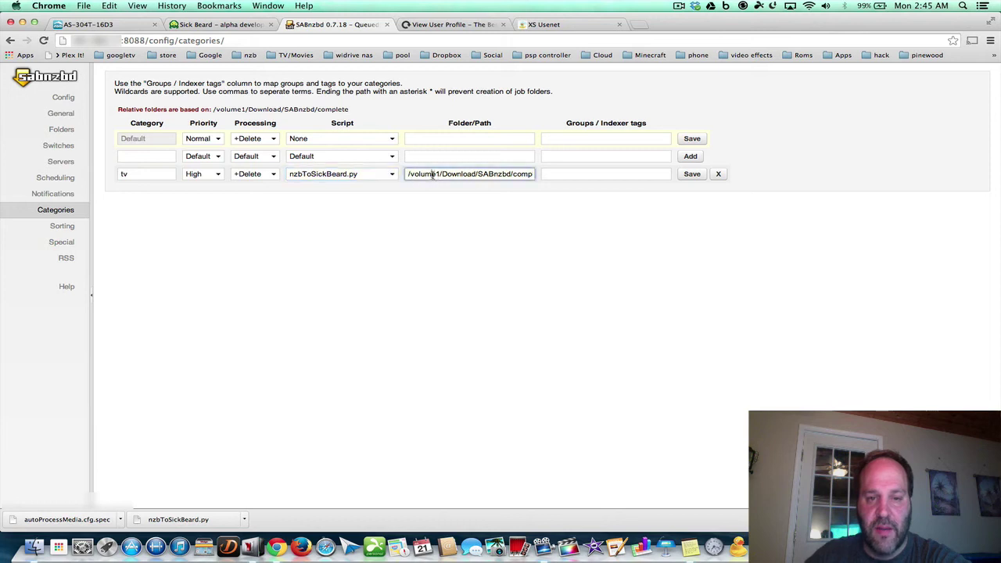
pyautogui.click(408, 172)
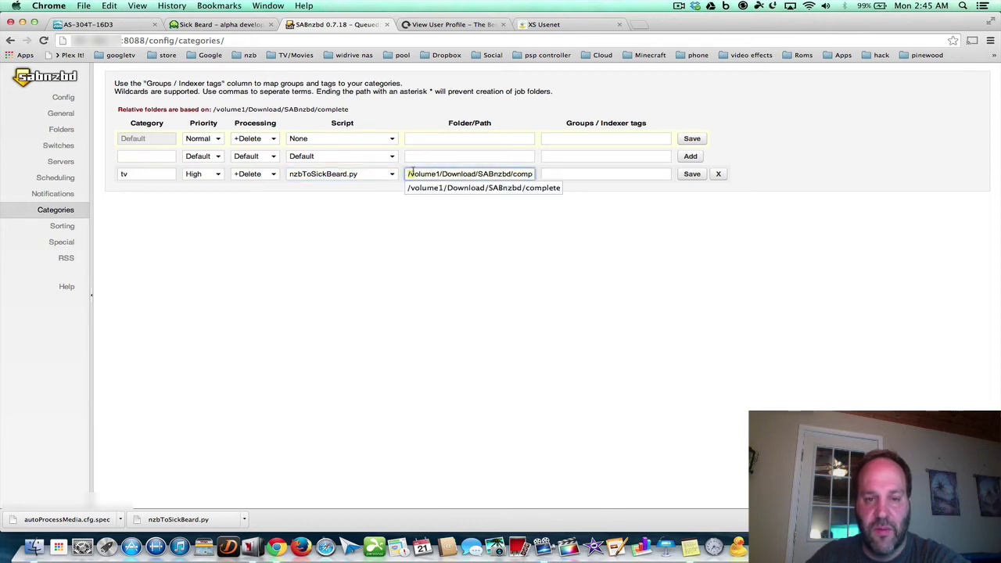
pyautogui.click(514, 207)
pyautogui.click(511, 175)
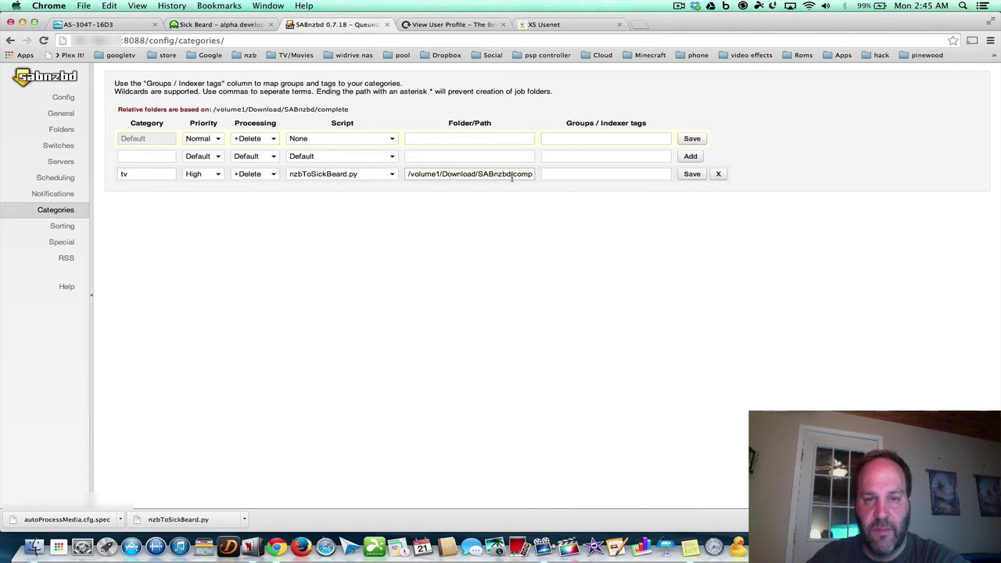
pyautogui.click(657, 176)
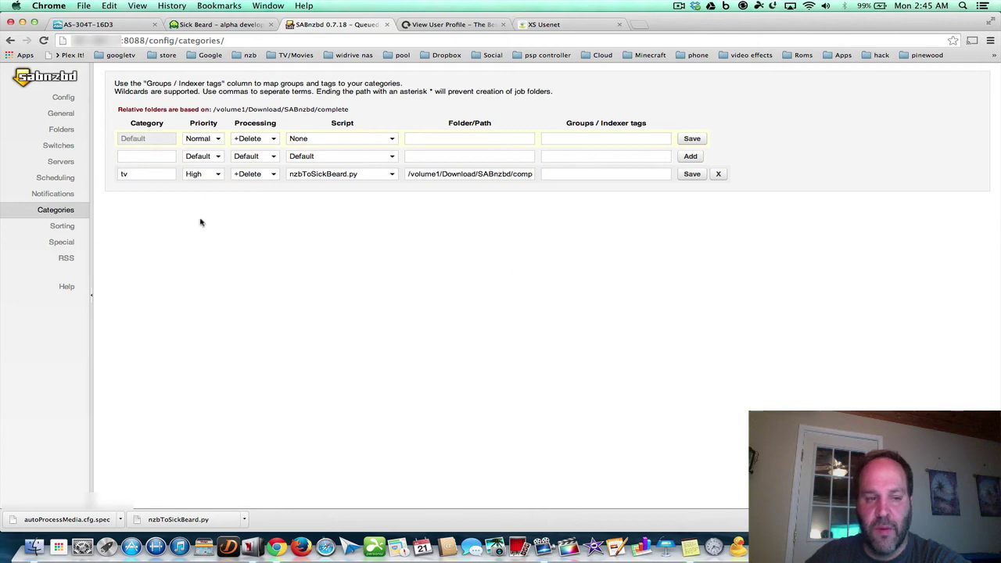
# Step: Look over the Sorting, Special and RSS configuration pages without changing any option
pyautogui.click(76, 228)
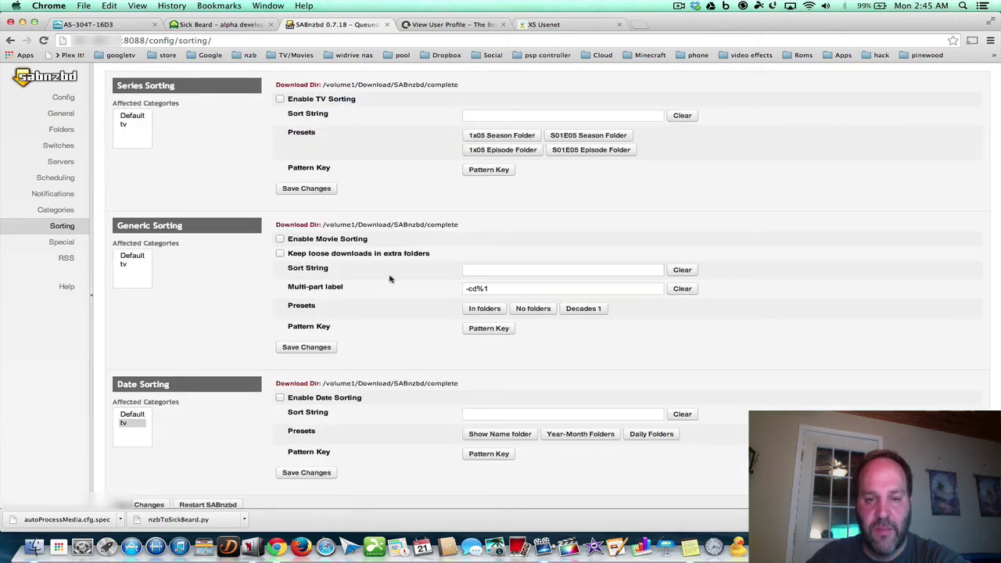
pyautogui.scroll(-1, 391, 279)
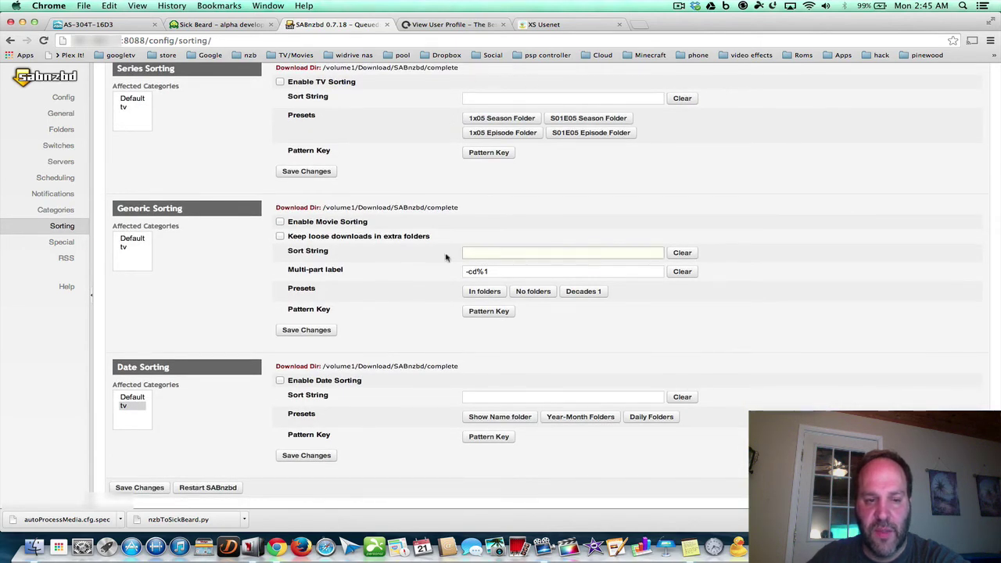
pyautogui.click(68, 247)
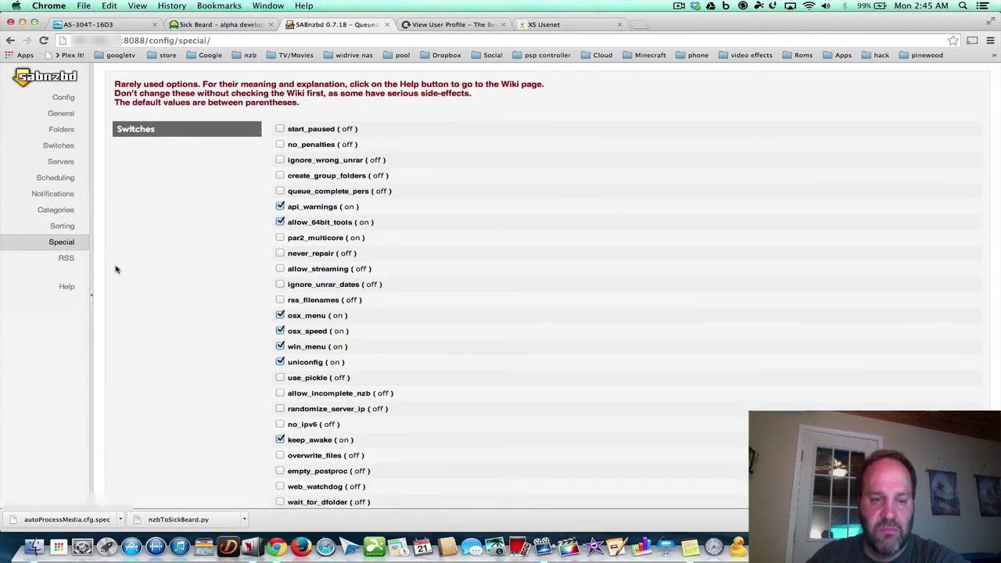
pyautogui.click(67, 260)
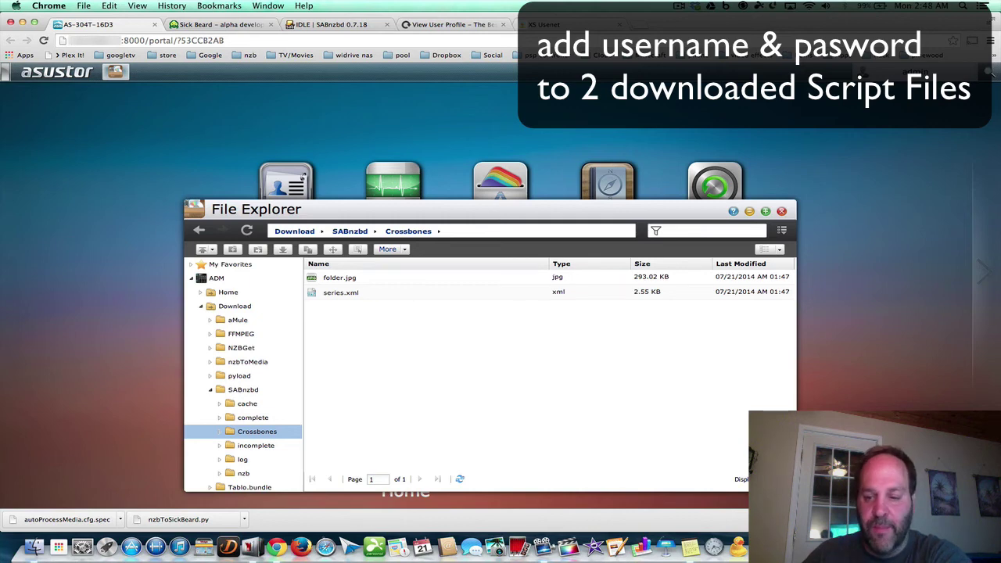
# Step: Open autoProcessMedia.cfg.spec from the Mac's Downloads folder and examine the host, port, username and password entries in its SickBeard section
pyautogui.click(895, 431)
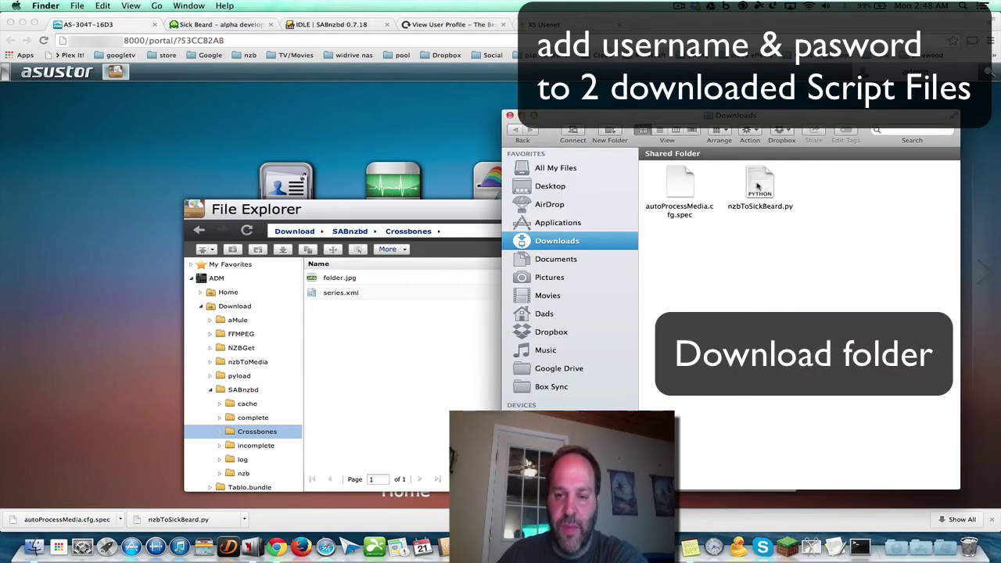
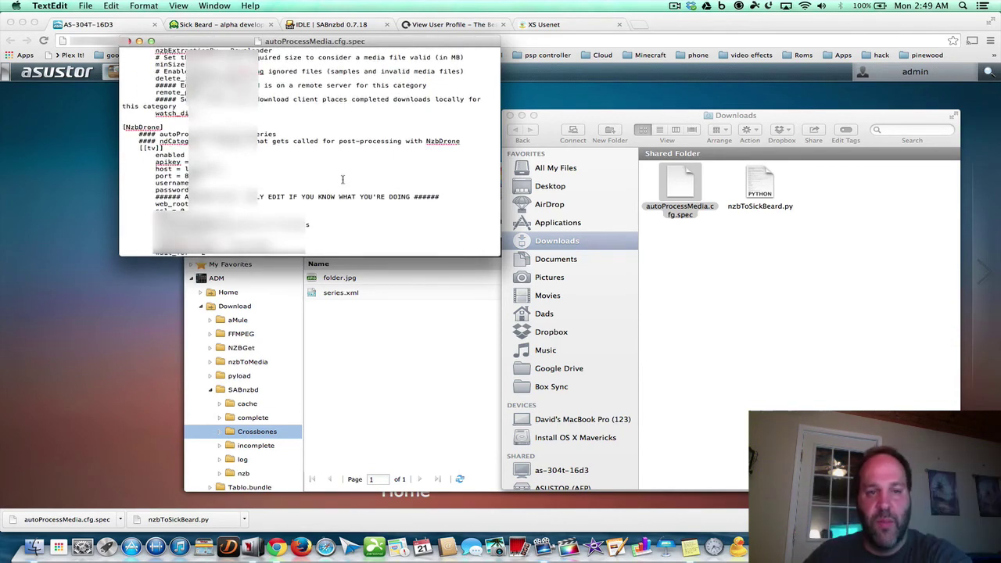
pyautogui.scroll(-2, 342, 179)
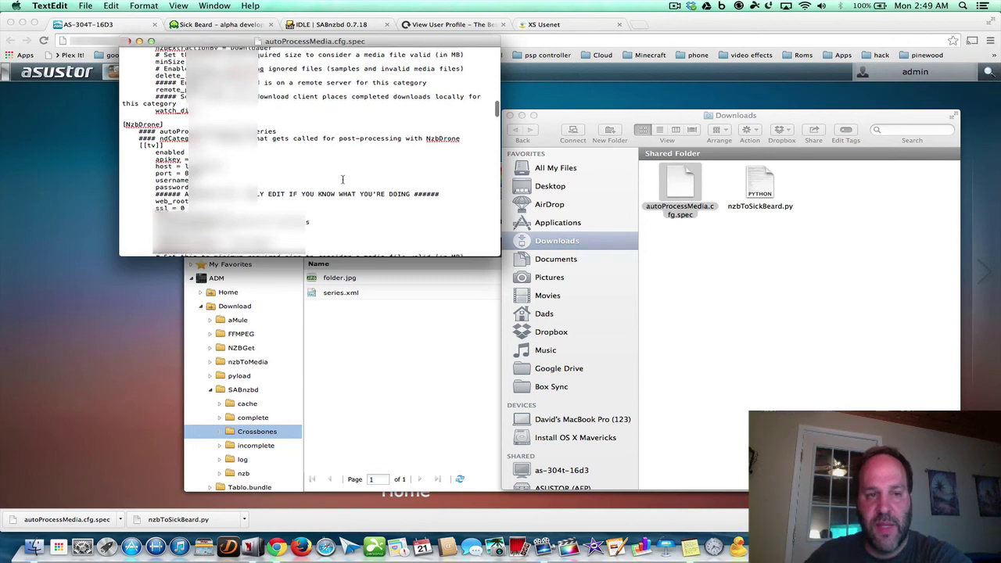
pyautogui.scroll(-4, 342, 179)
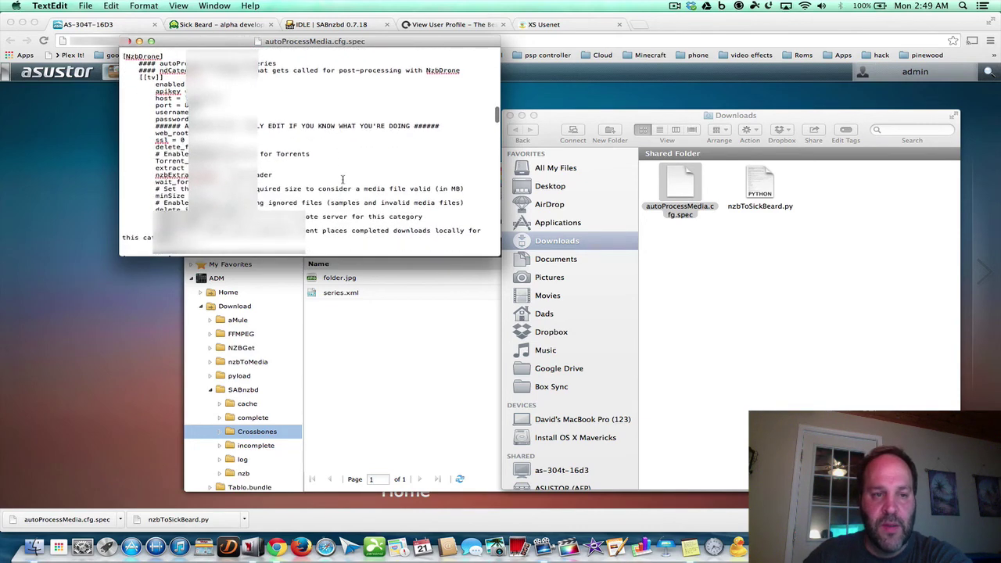
pyautogui.scroll(-10, 319, 174)
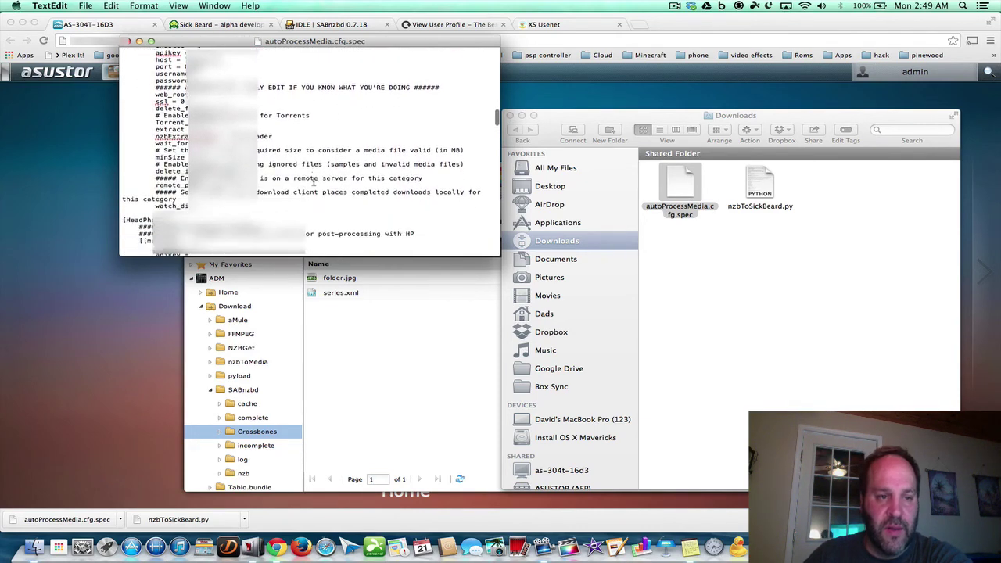
pyautogui.scroll(-15, 313, 182)
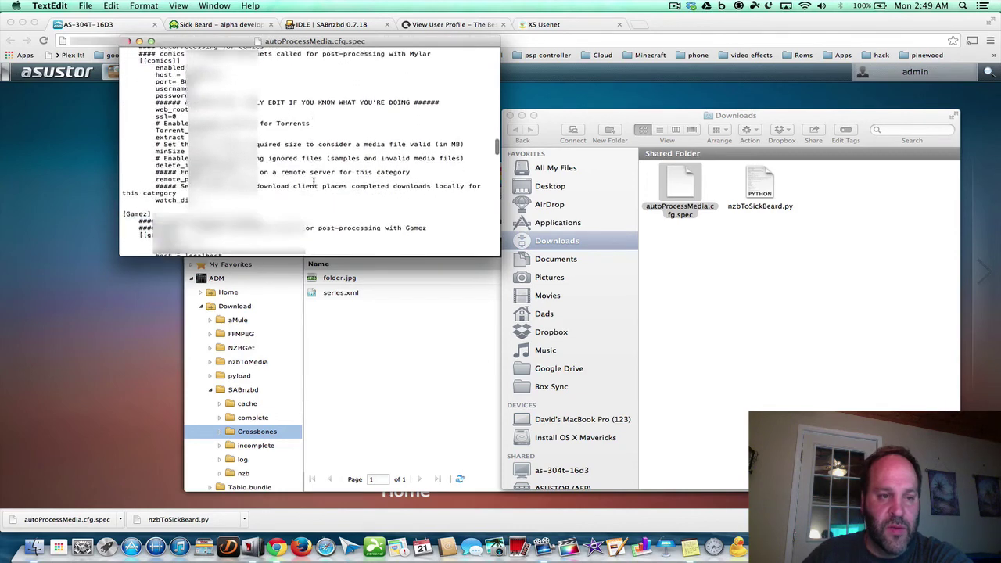
pyautogui.scroll(15, 314, 182)
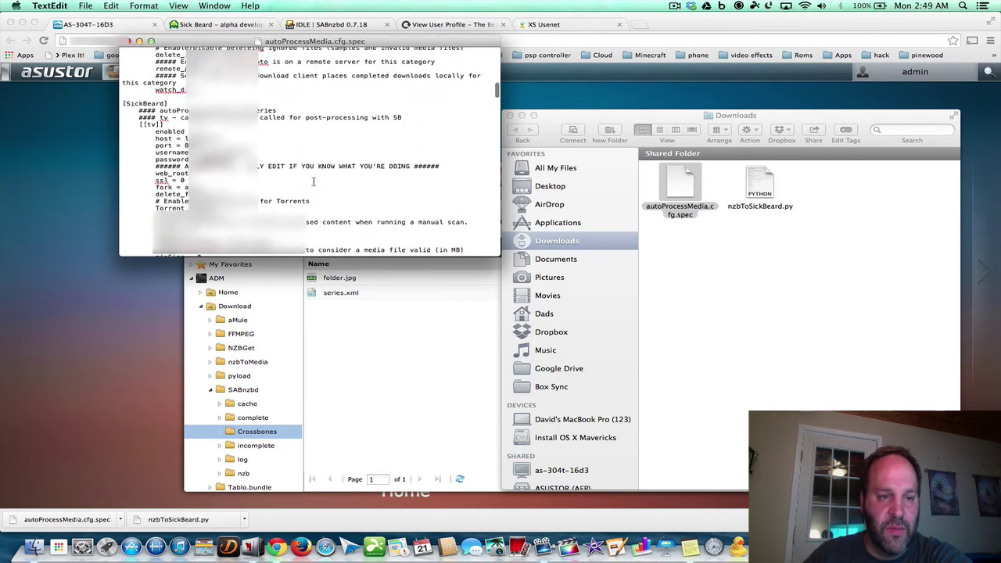
pyautogui.scroll(-7, 314, 181)
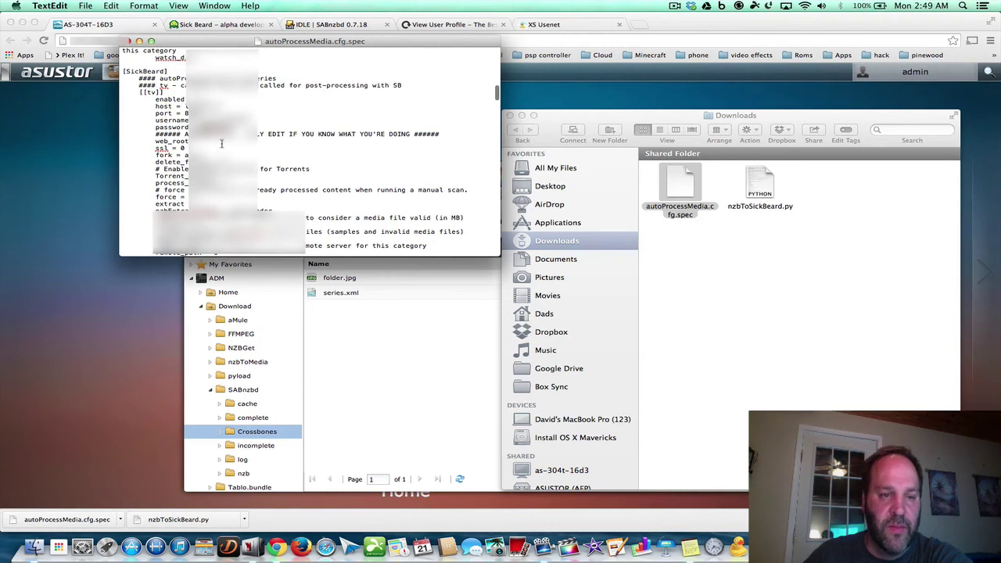
pyautogui.scroll(-2, 223, 146)
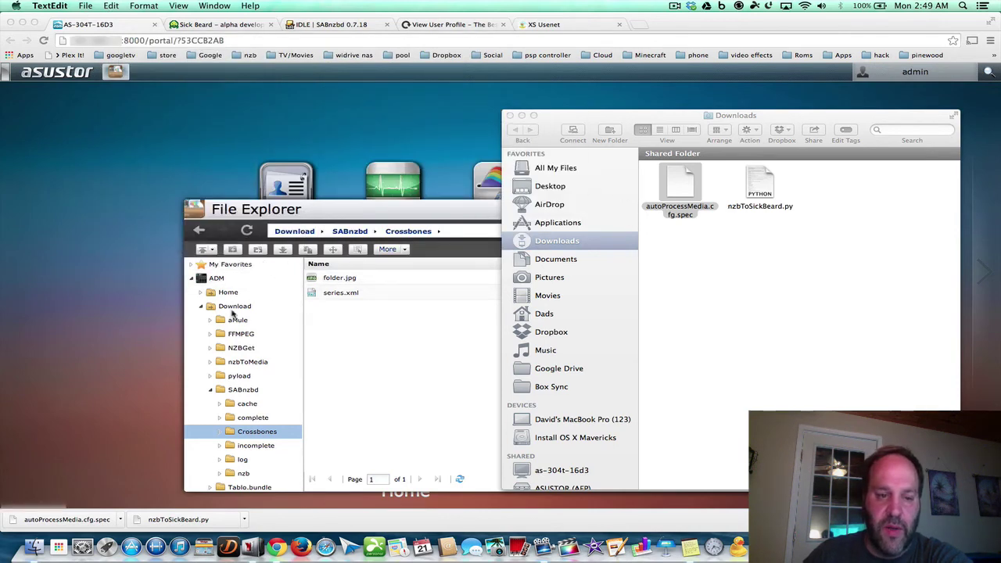
# Step: Open the NAS's Download/nzbToMedia folder in File Explorer and select autoProcessMedia.cfg.spec
pyautogui.click(233, 361)
pyautogui.click(233, 361)
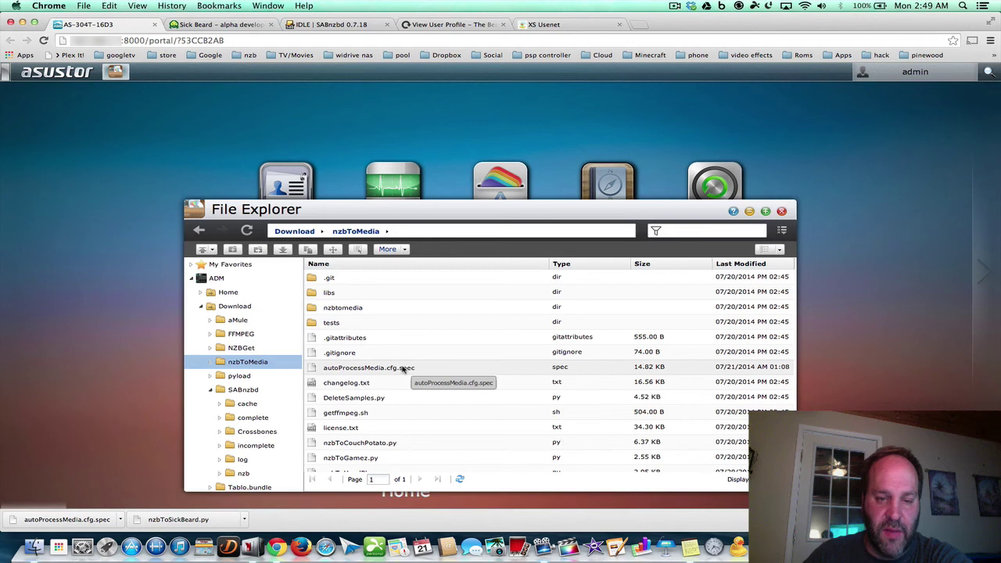
pyautogui.click(338, 371)
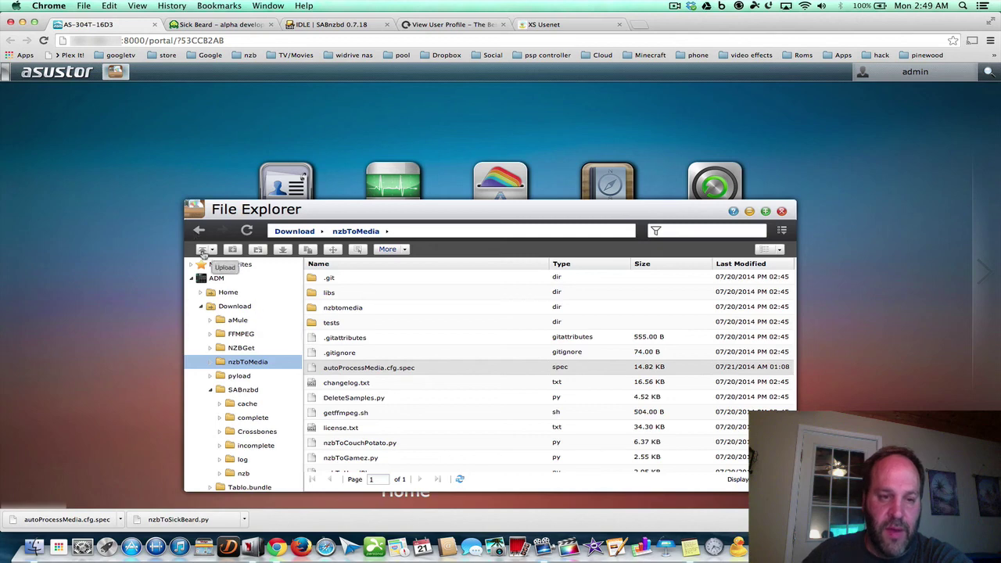
# Step: Start an overwriting upload to the nzbToMedia folder, choose autoProcessMedia.cfg.spec from Downloads, and cancel the upload
pyautogui.click(205, 250)
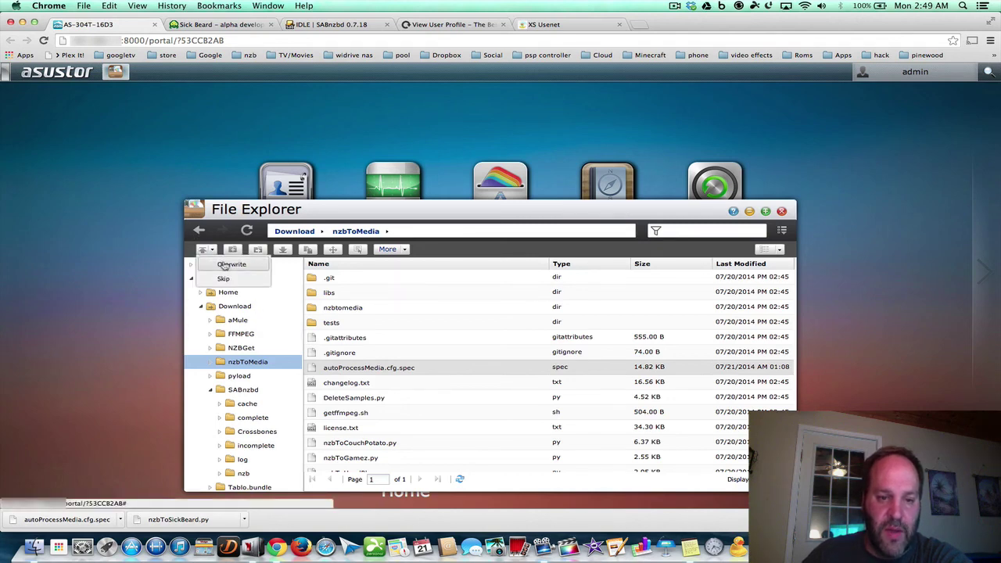
pyautogui.click(229, 265)
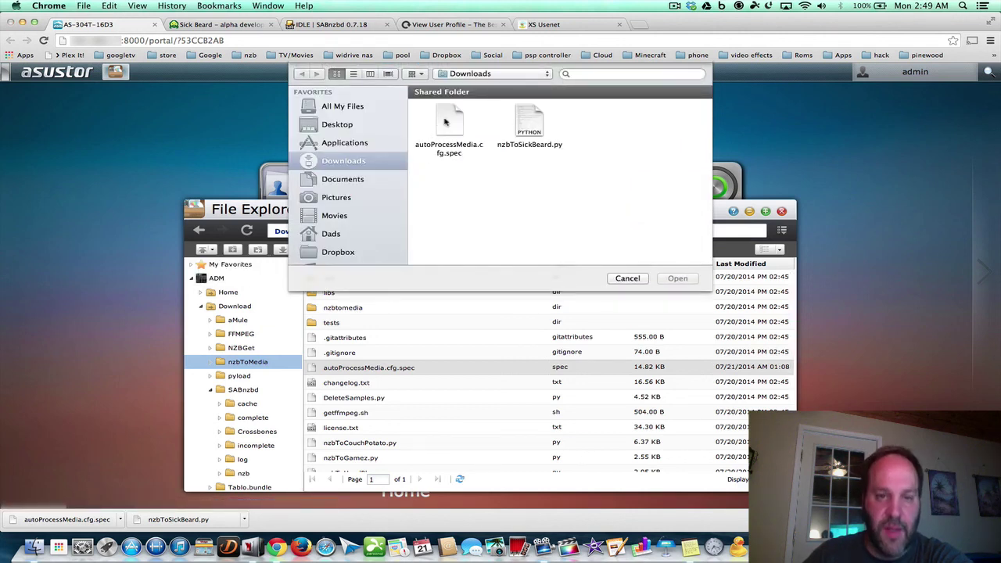
pyautogui.click(445, 121)
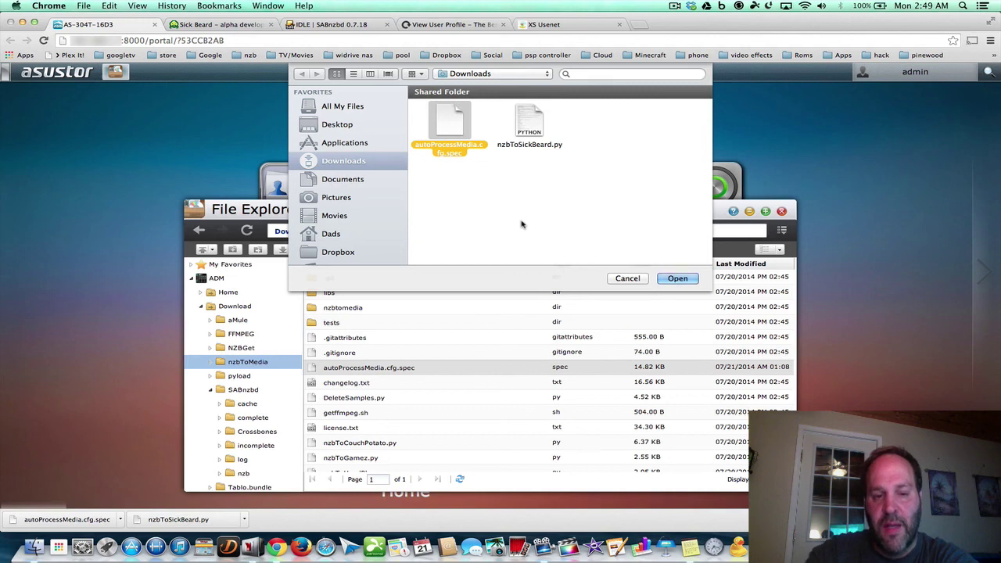
pyautogui.click(637, 280)
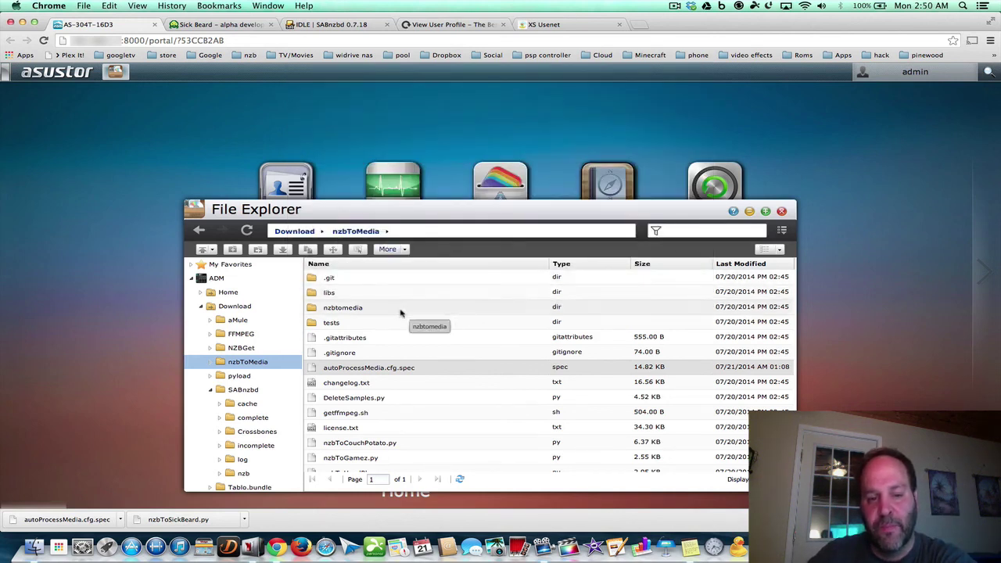
# Step: Locate the nzbToSickBeard.py script in the nzbToMedia folder
pyautogui.scroll(-3, 380, 399)
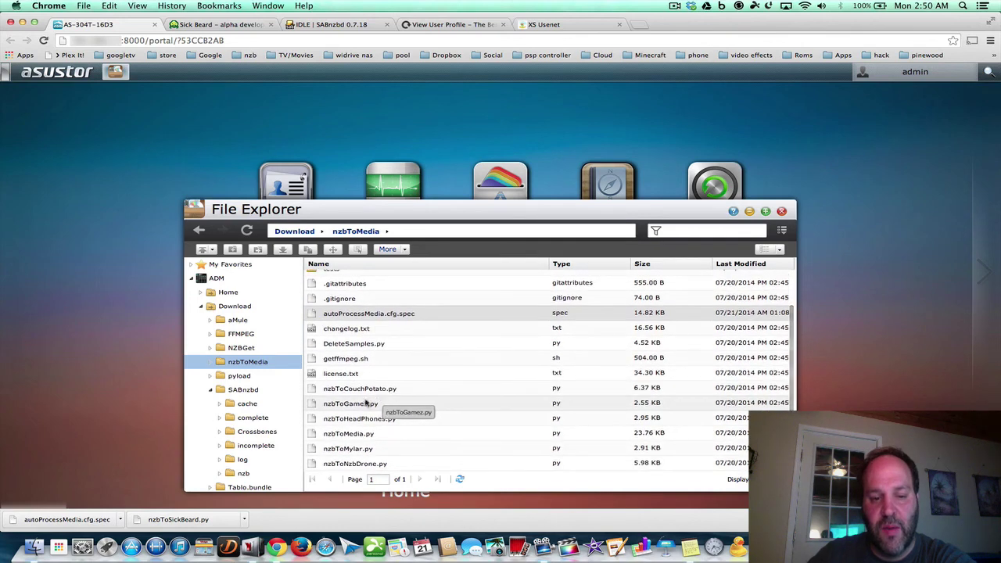
pyautogui.scroll(-3, 374, 415)
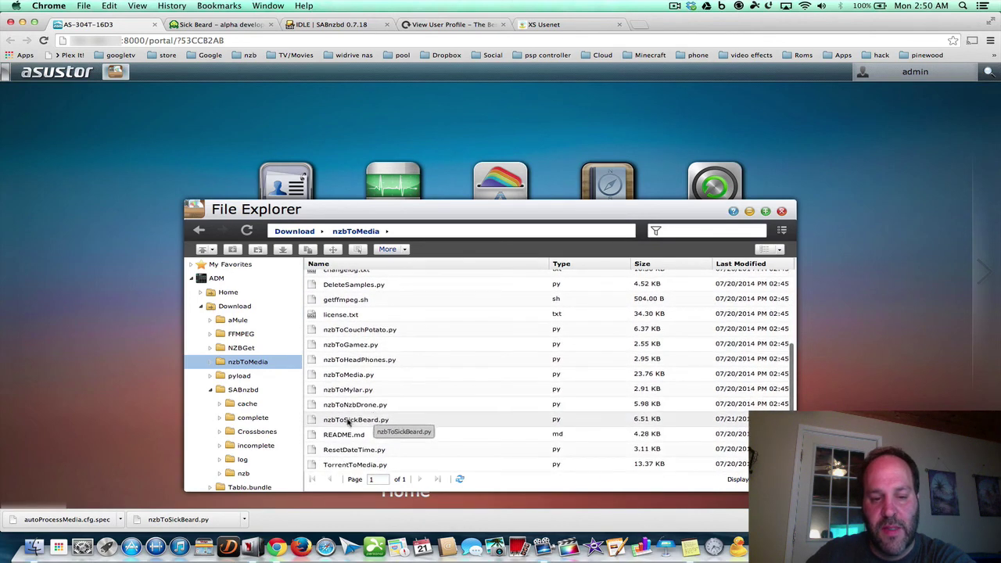